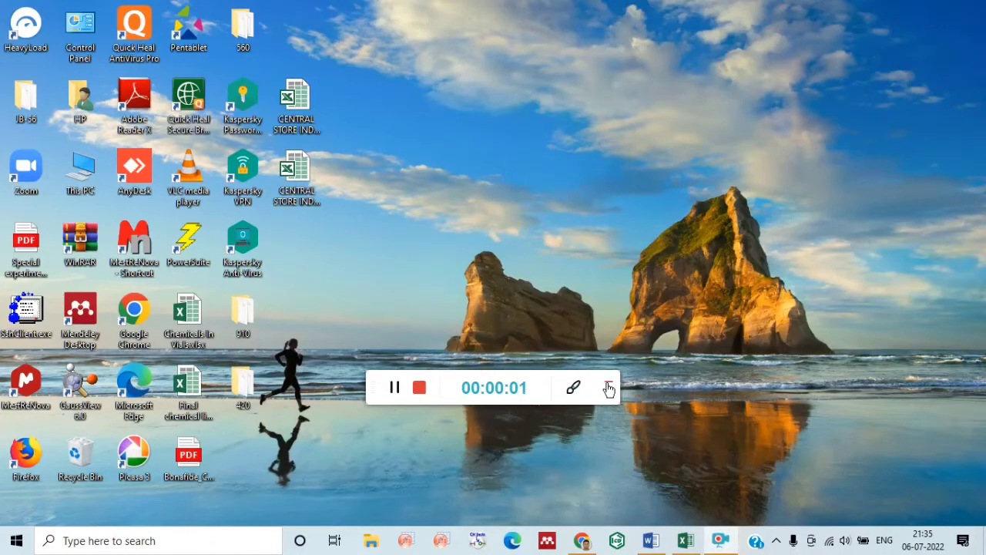
- Copy columns D and E from the maximized UV.xlsx sheet in Excel, then launch OriginPro
left_click(608, 388)
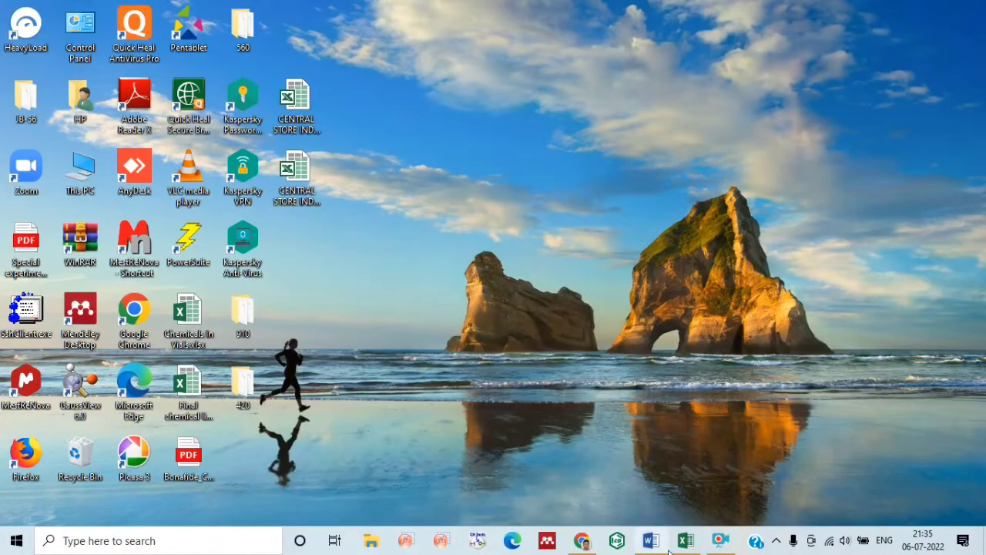
mouse_move(679, 549)
left_click(688, 542)
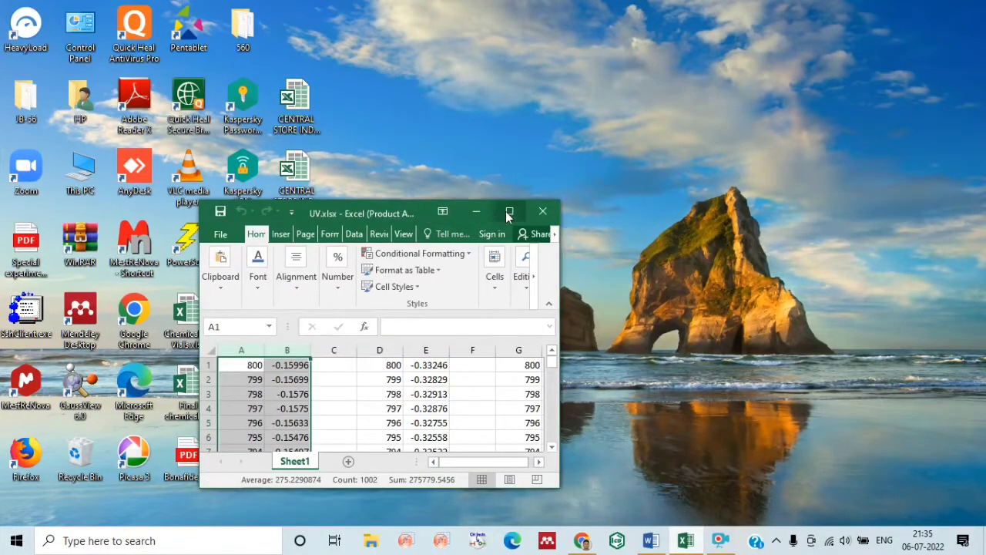
left_click(507, 211)
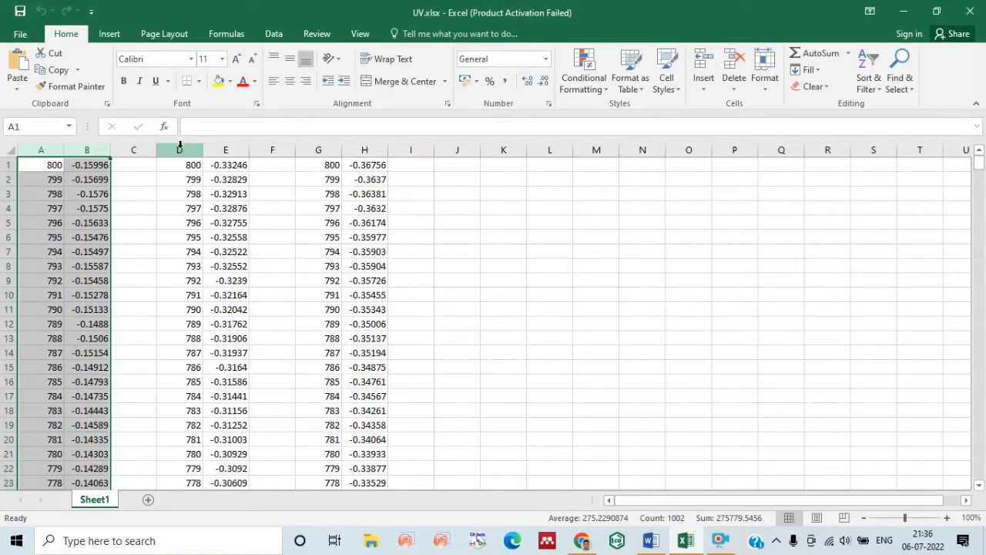
left_click_drag(180, 148, 230, 144)
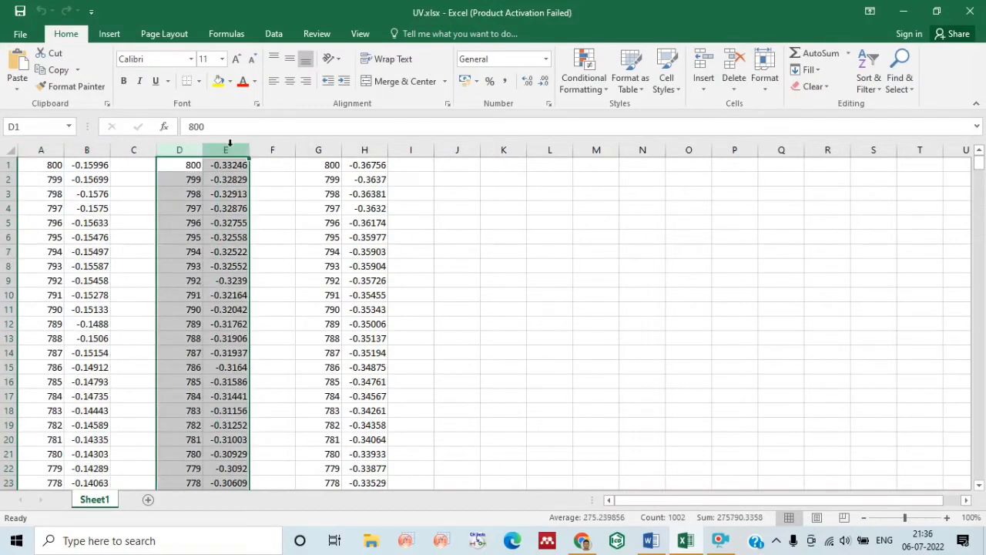
key("ctrl+c")
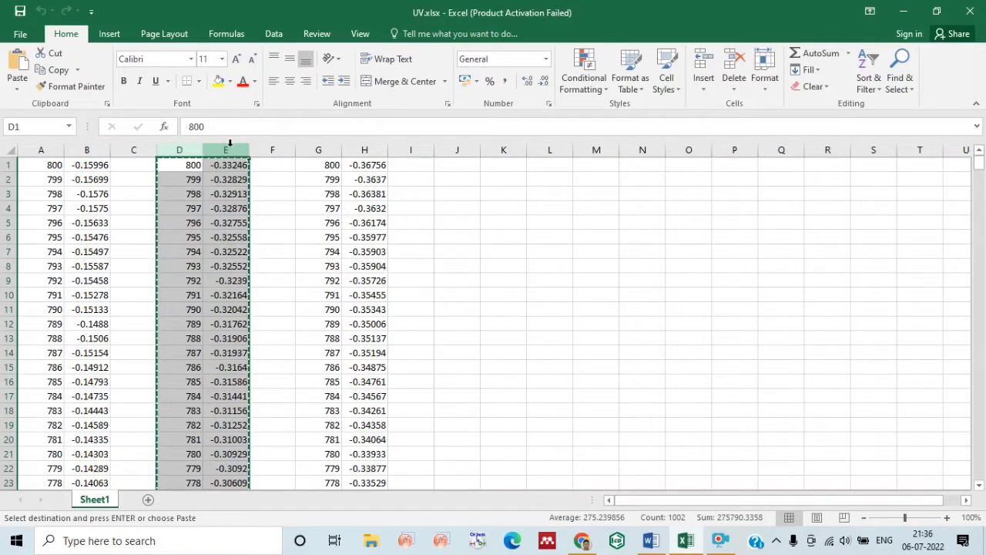
left_click(440, 542)
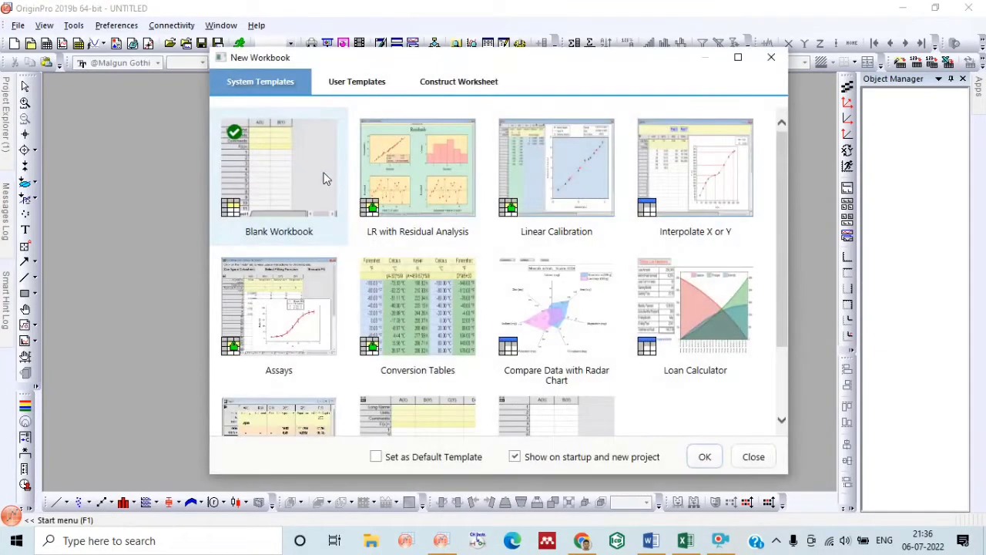
- Create a blank workbook and bring up the paste options at row 1 of column A(X)
left_click(704, 458)
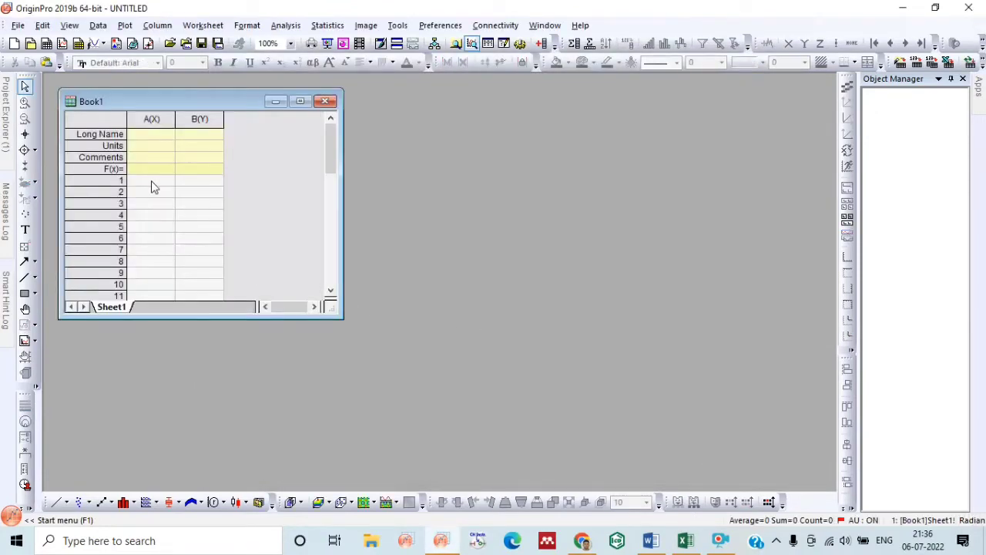
left_click(153, 185)
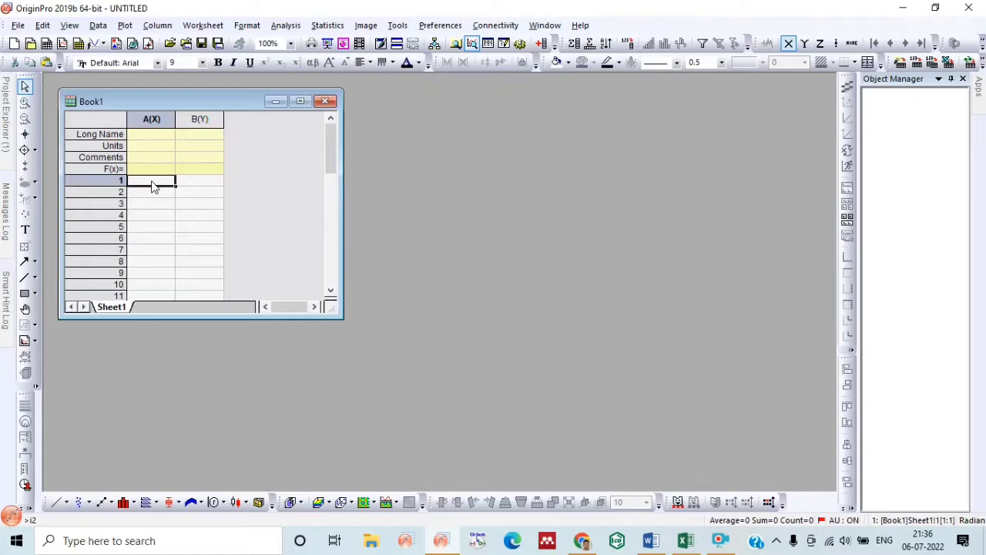
right_click(153, 187)
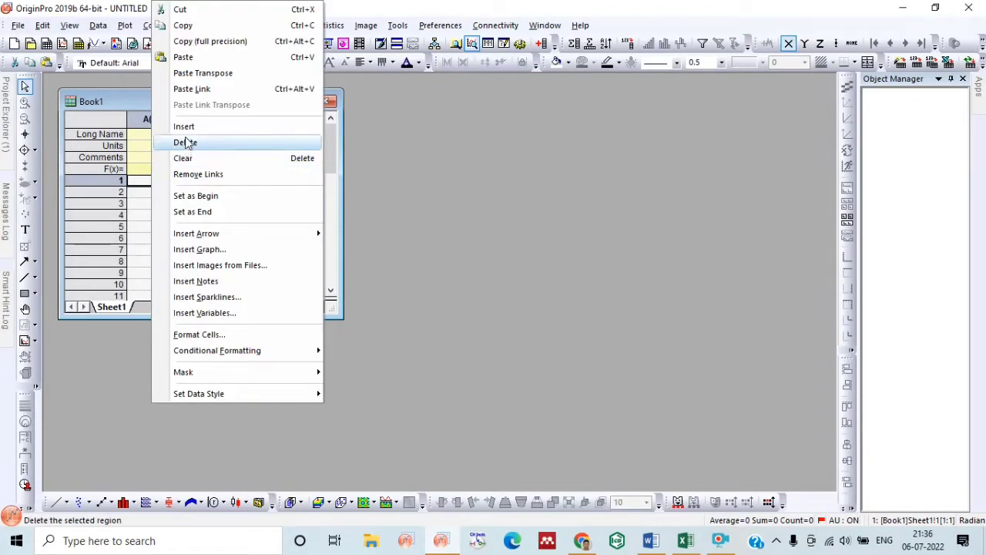
- Paste the data, enlarge Book1, and name columns Wavelength (units nm) and Absorbtion
left_click(189, 58)
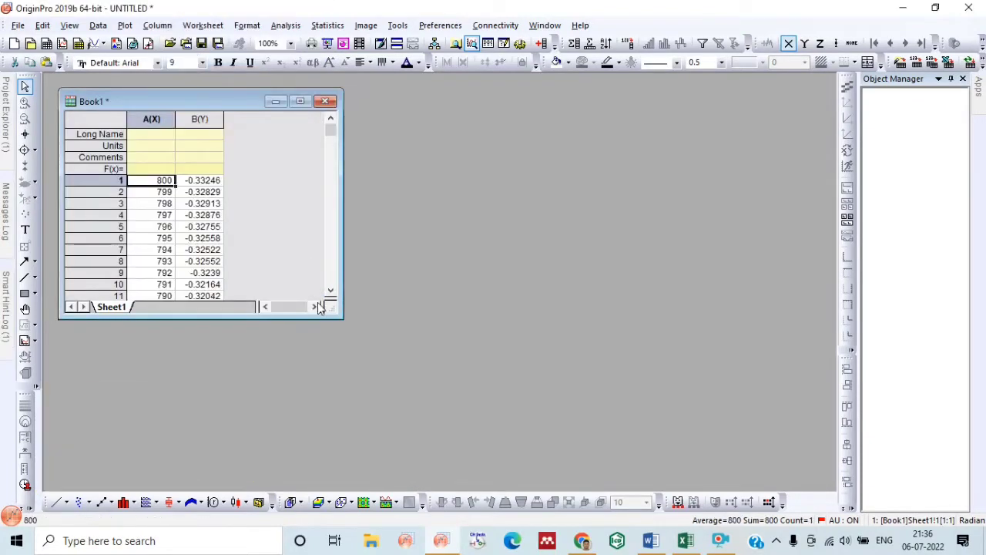
left_click_drag(331, 314, 637, 455)
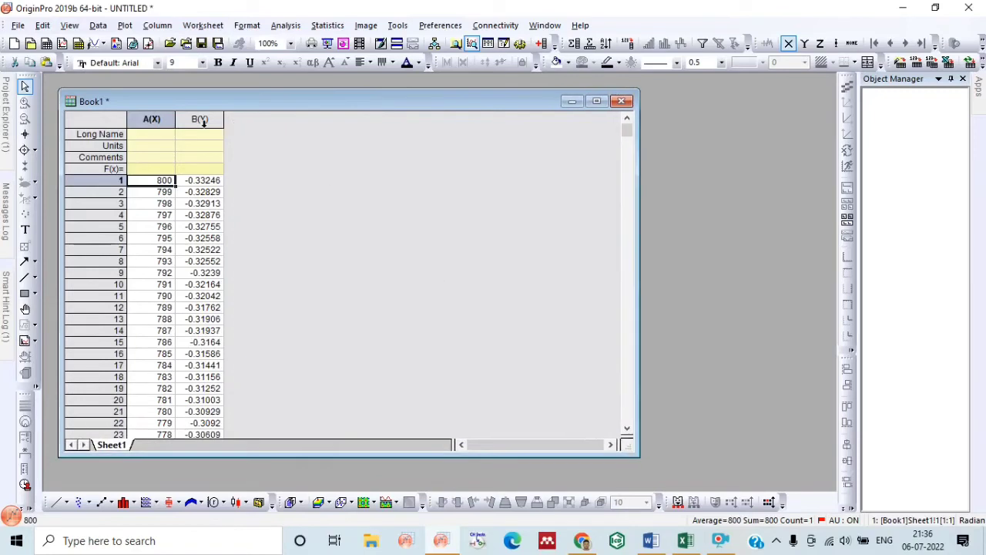
left_click(163, 136)
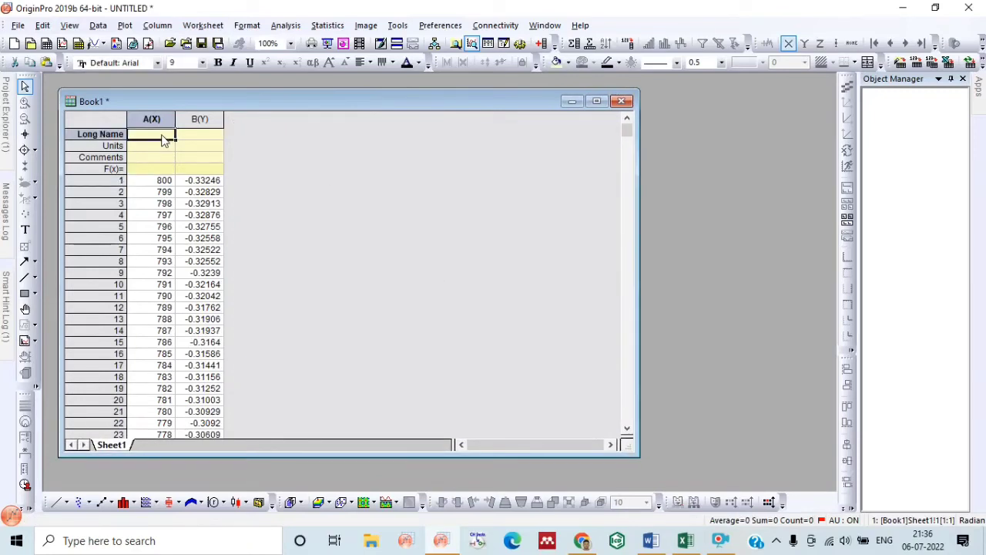
type("Wave")
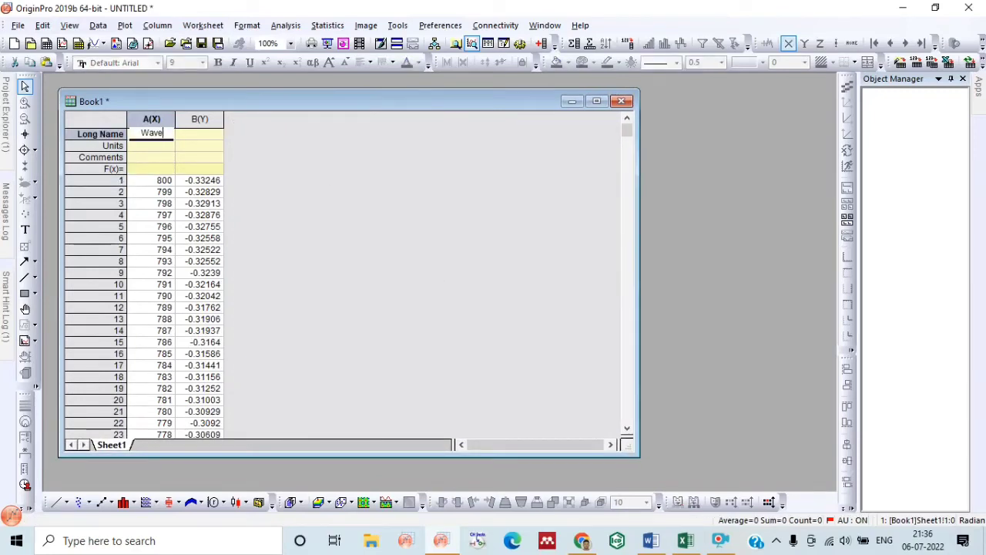
type("lengt")
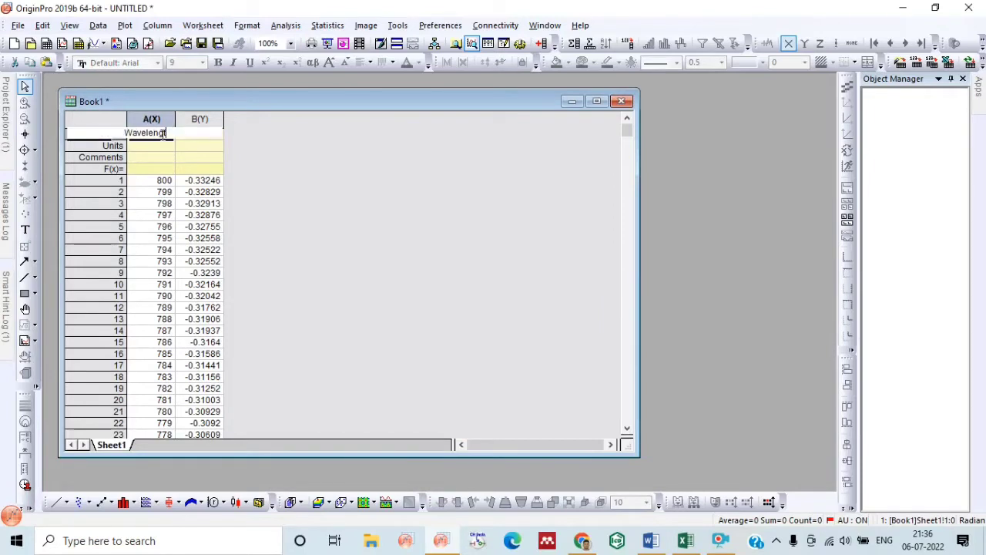
type("h")
left_click(162, 151)
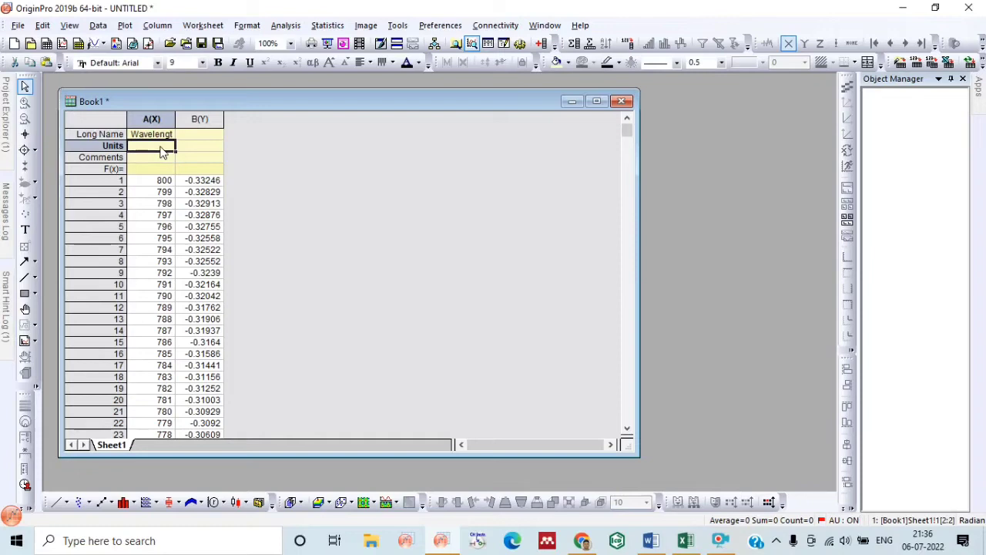
type("nm")
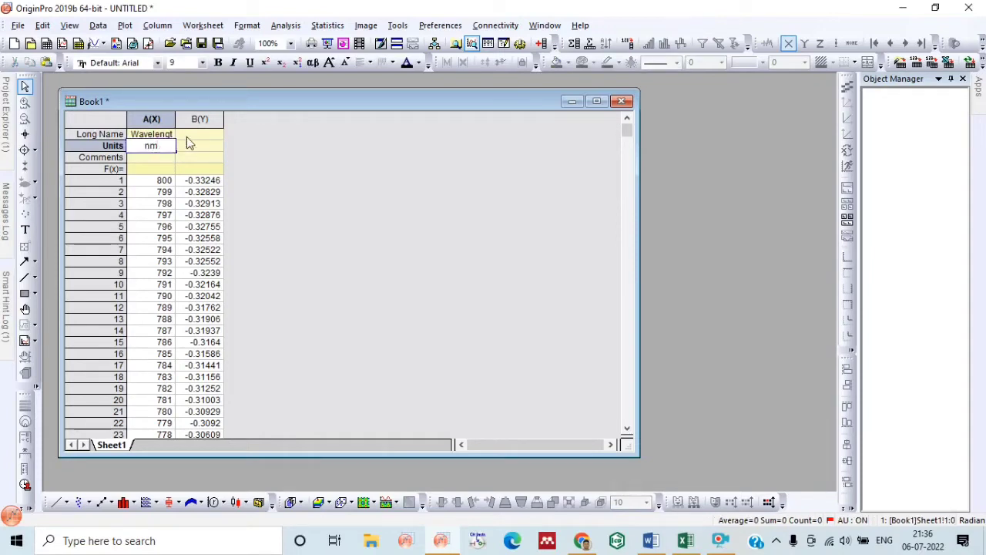
left_click(195, 137)
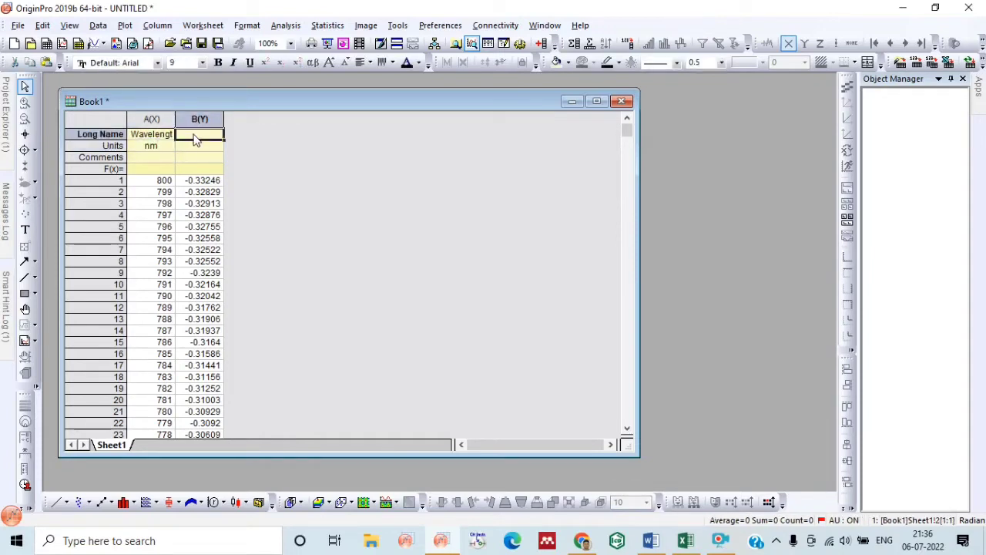
type("Abs")
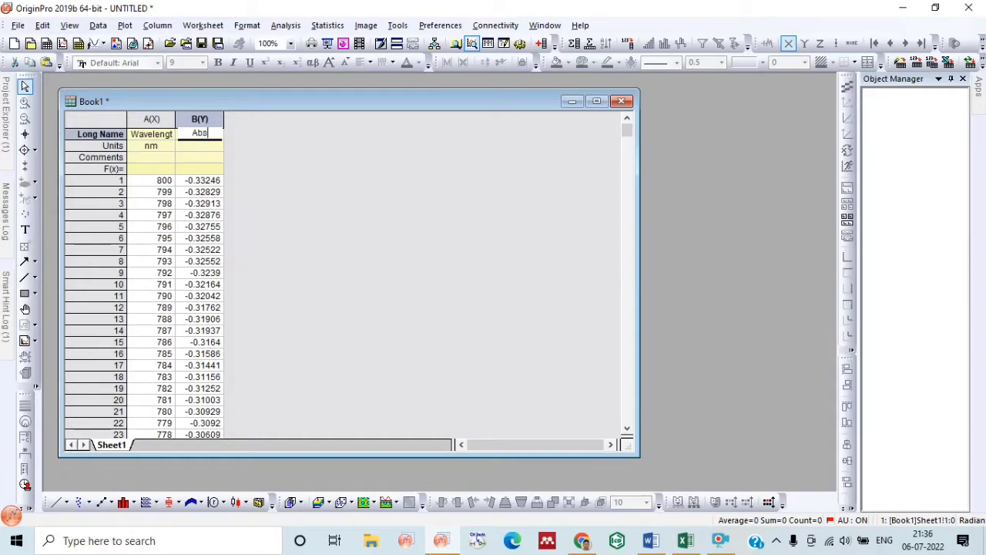
type("orbtion")
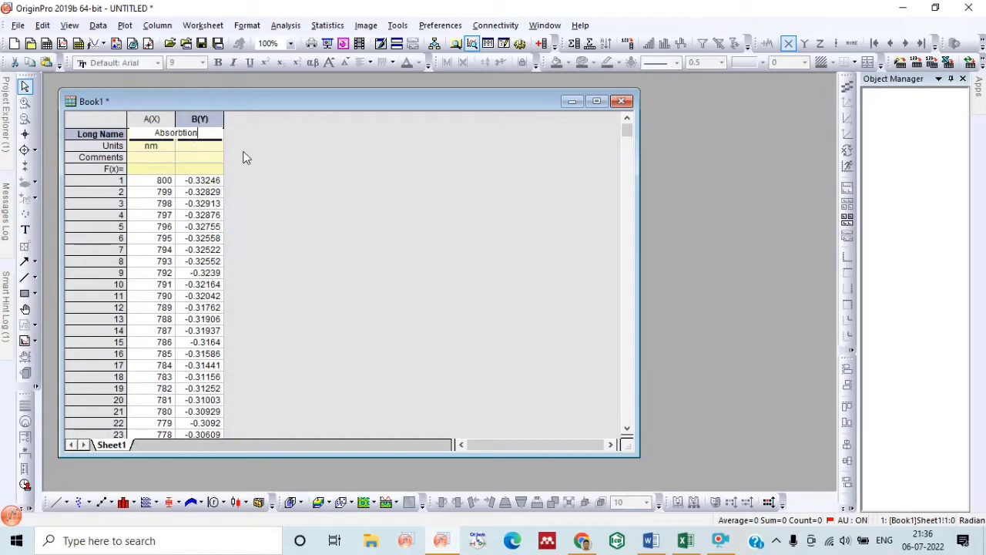
left_click(333, 194)
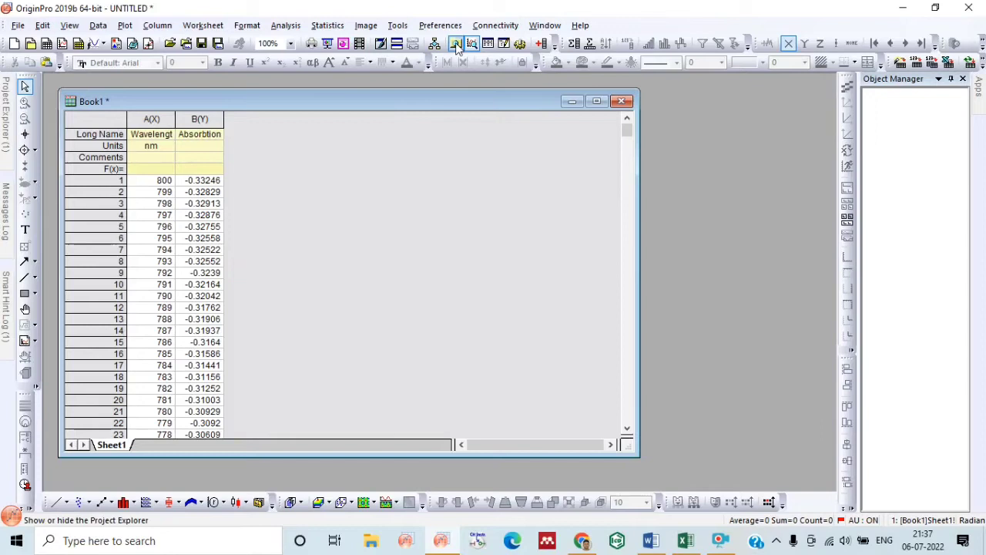
- Add five new empty columns to the worksheet
left_click(541, 44)
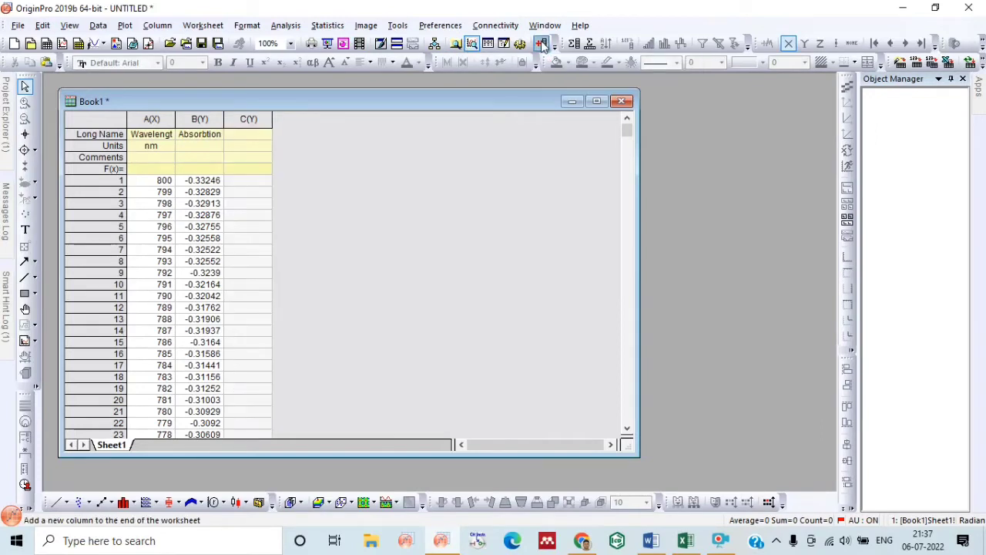
left_click(542, 44)
left_click(542, 44)
left_click(541, 44)
left_click(542, 44)
left_click(542, 44)
left_click(542, 43)
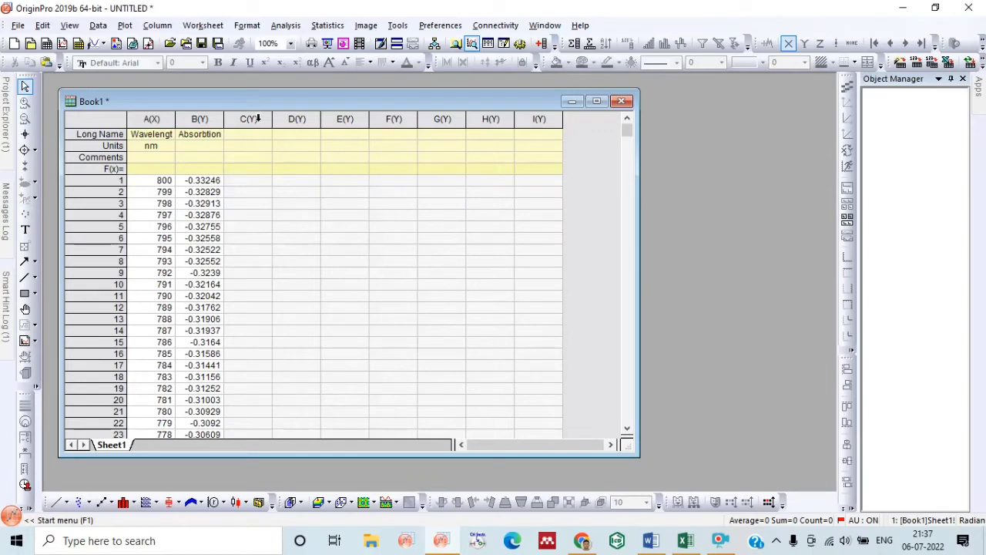
- Enter the column C formula 10^-Col("Absorbtion") in Set Column Values
left_click(259, 119)
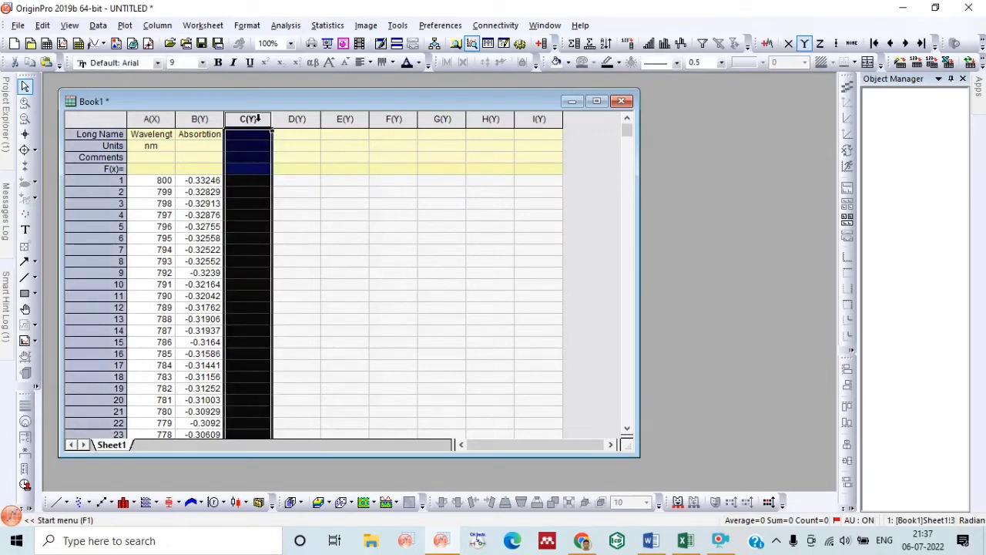
right_click(258, 119)
mouse_move(321, 208)
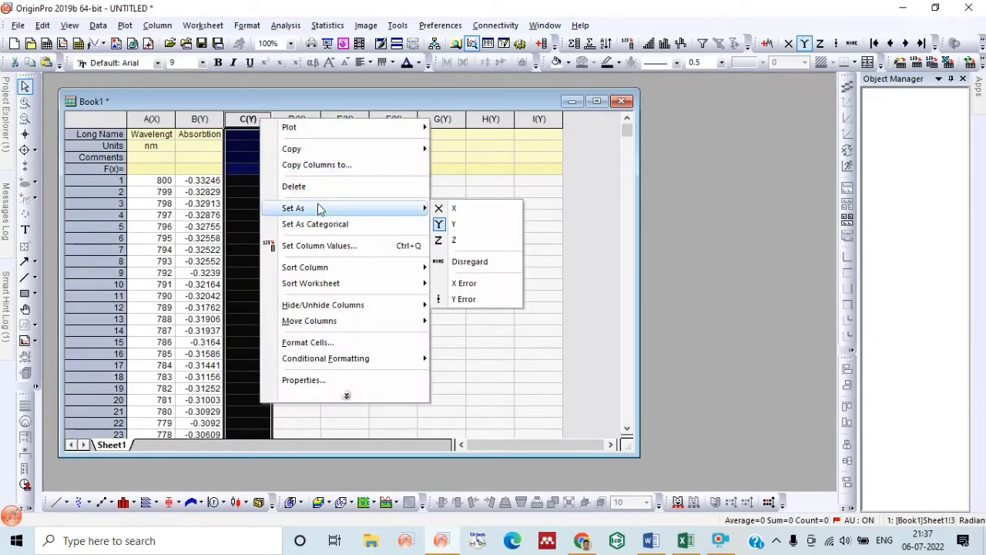
left_click(315, 246)
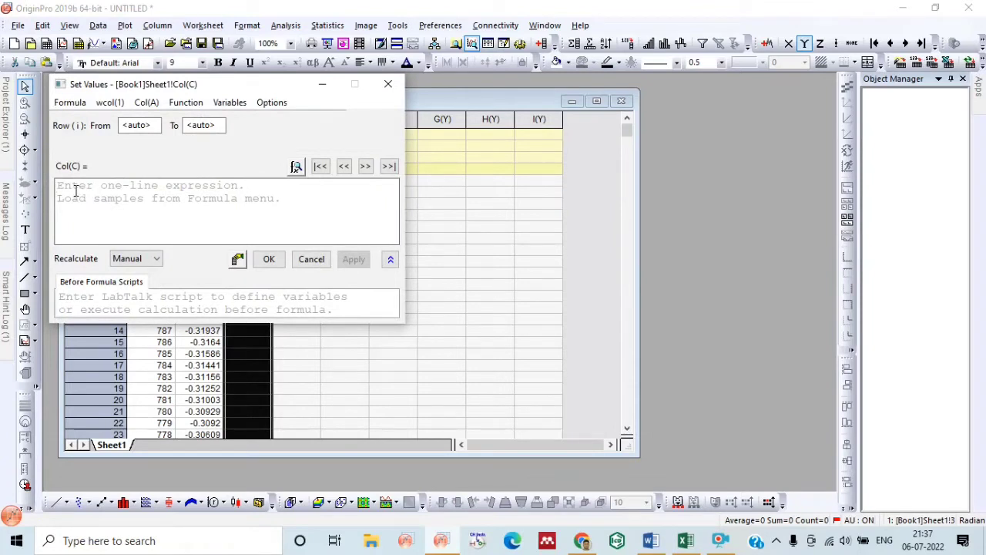
type("10")
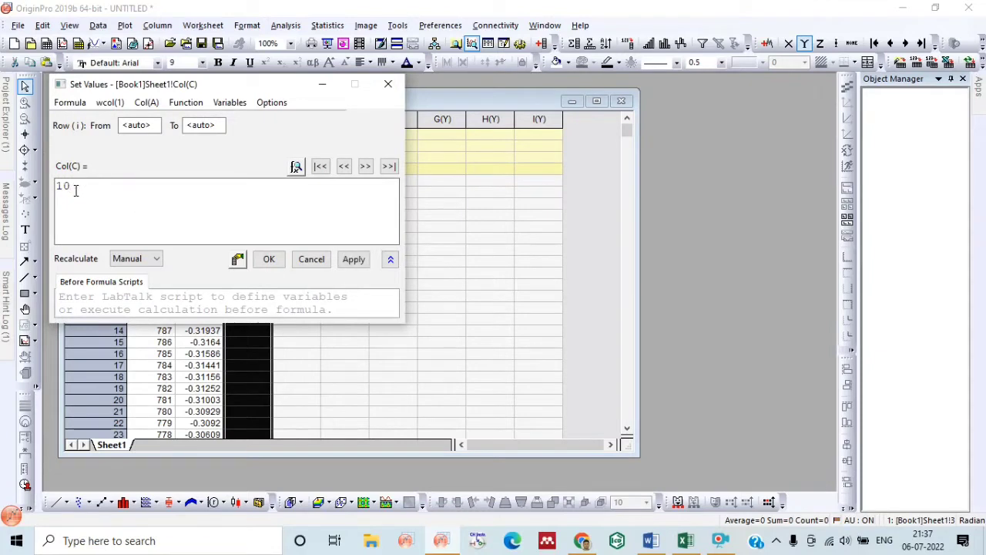
type("^")
type("-")
left_click(147, 103)
left_click(173, 157)
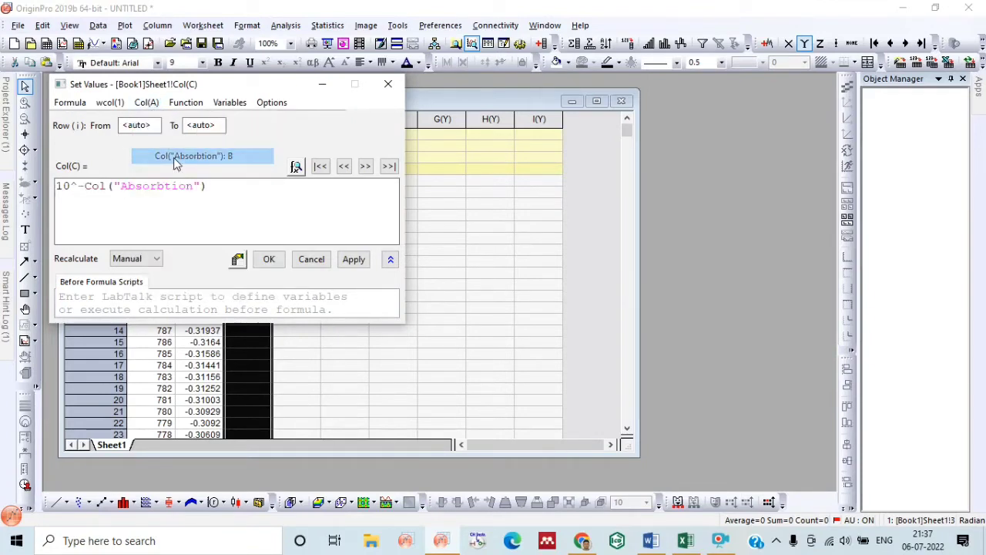
- Compute column C from its formula and give it the comment R
left_click(266, 260)
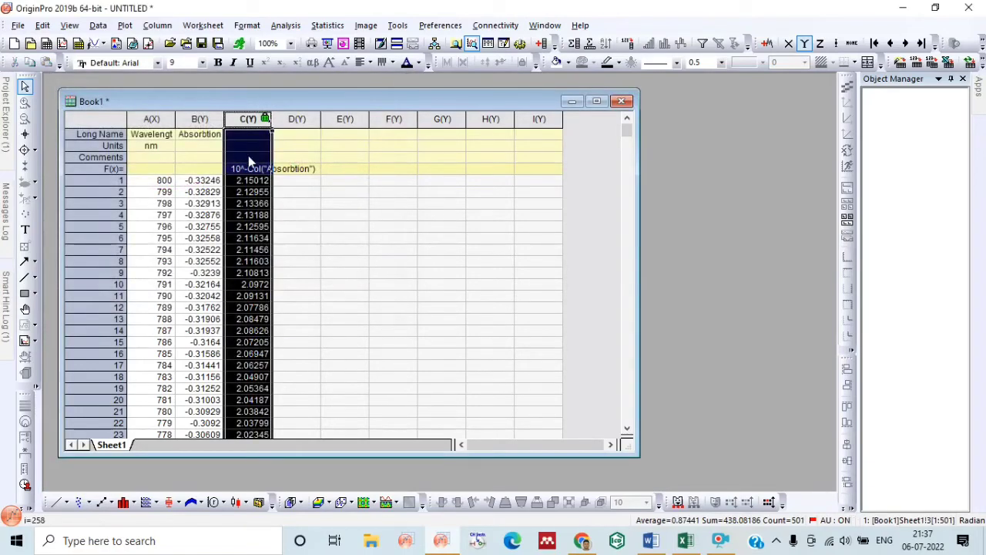
left_click(248, 157)
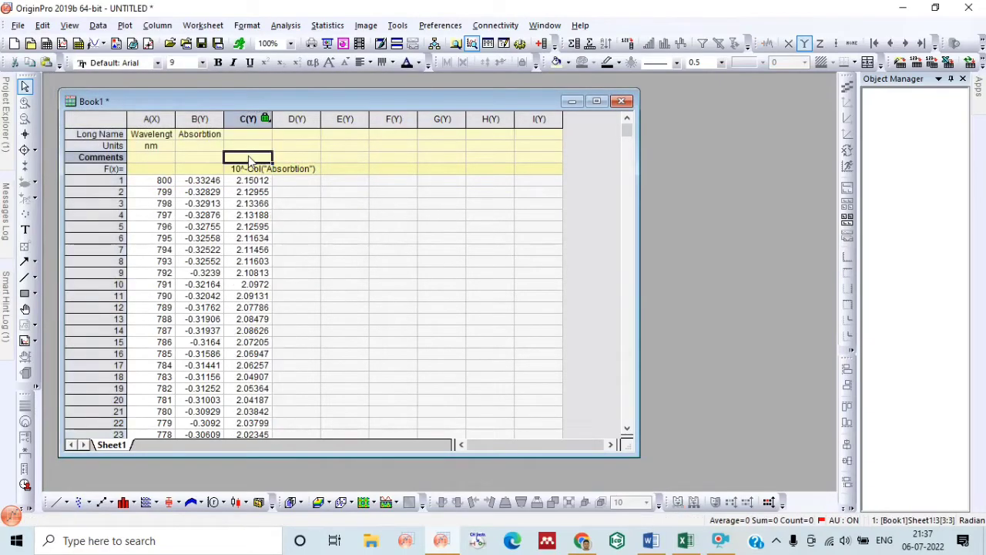
double_click(248, 158)
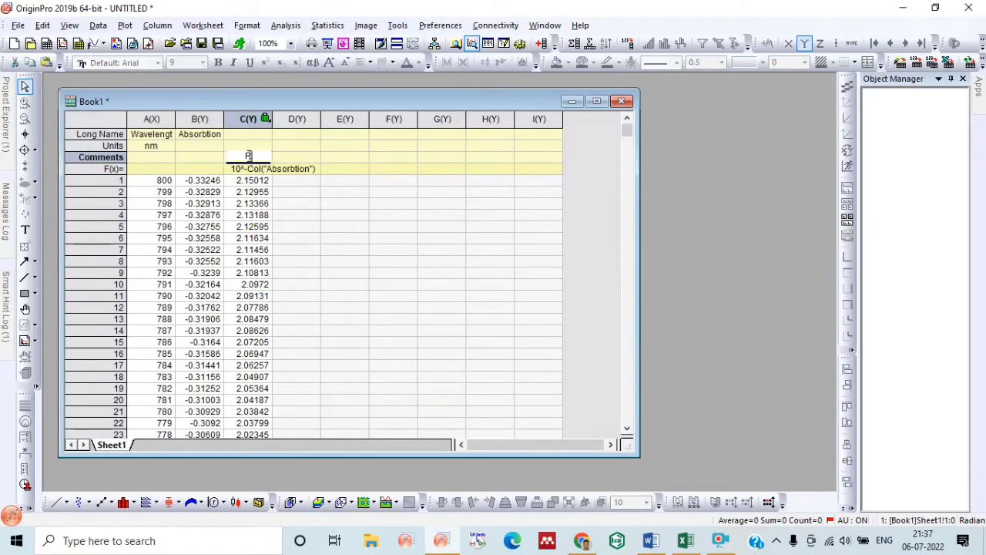
left_click(299, 118)
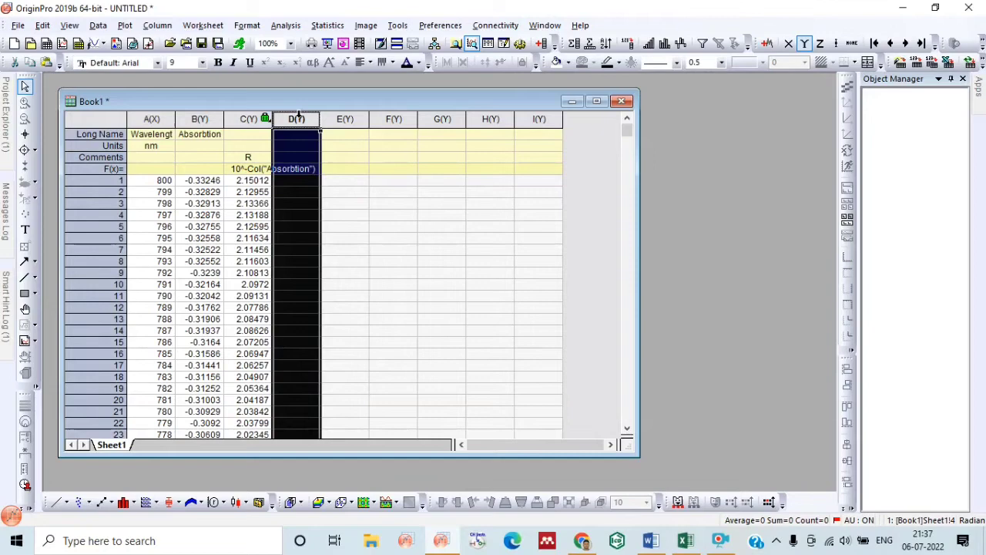
- Fill column D with the formula (1-C)^2
right_click(300, 119)
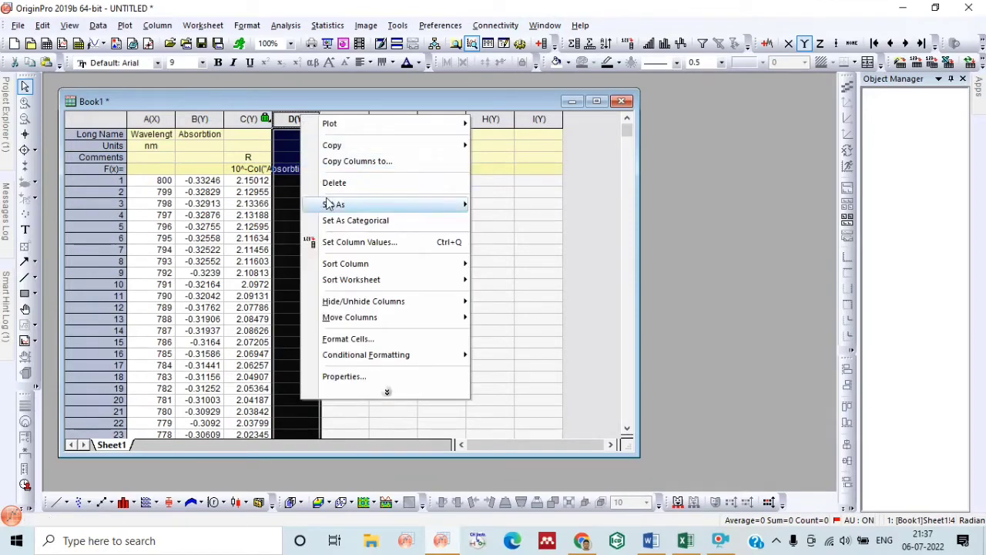
left_click(377, 242)
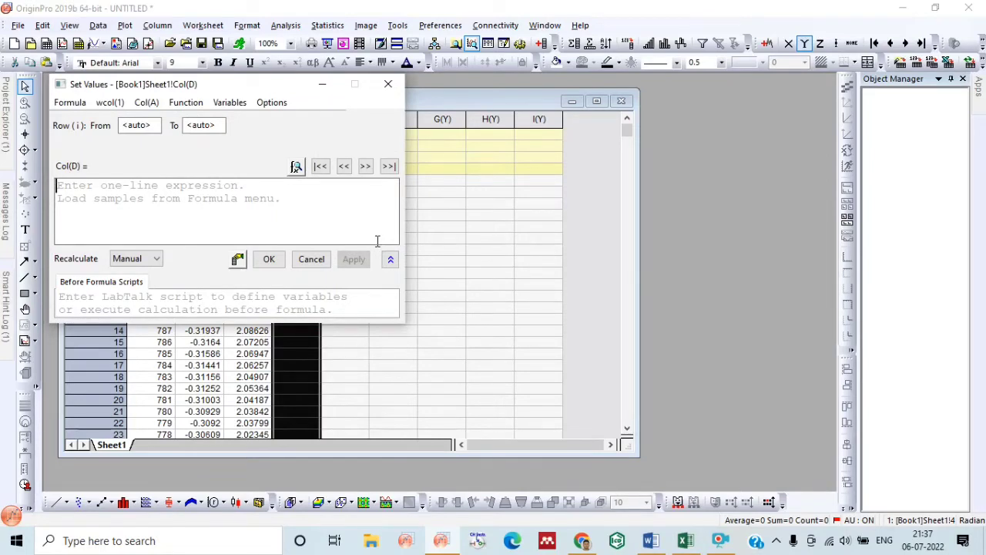
type("(")
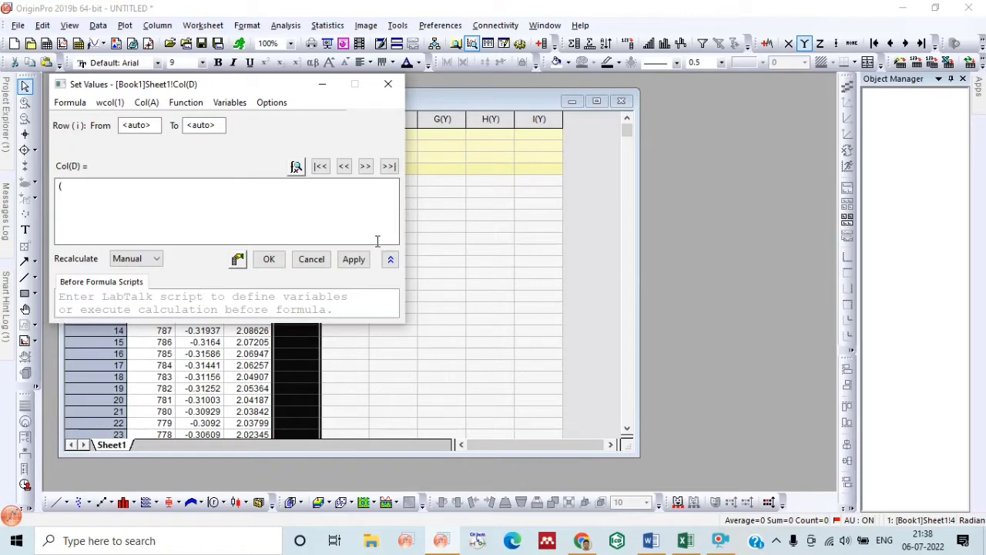
type("1-")
left_click(144, 105)
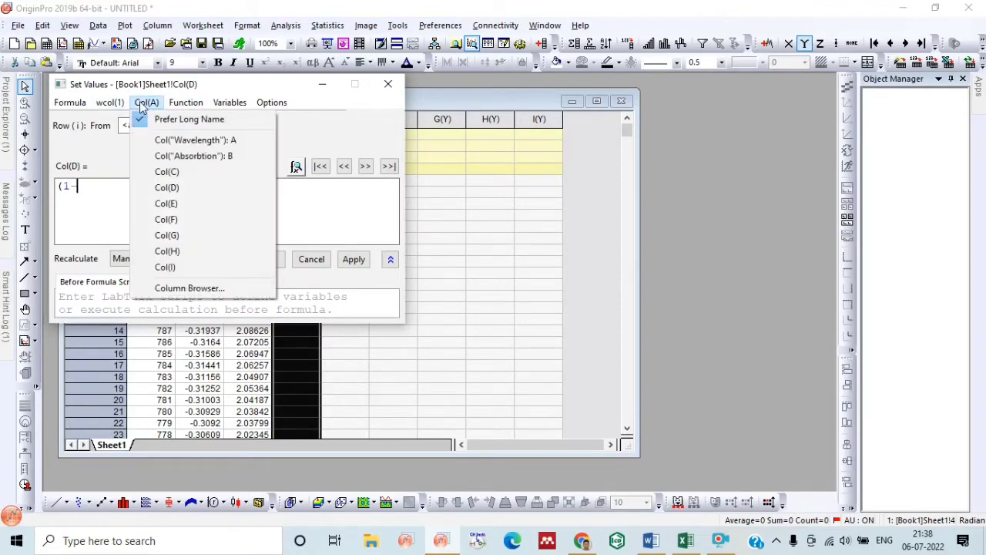
left_click(176, 172)
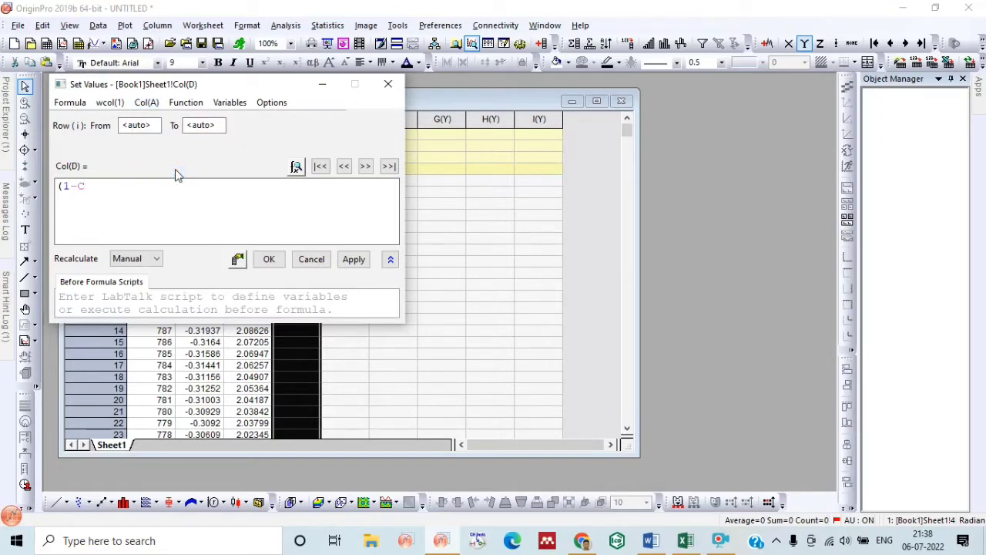
type(")^2")
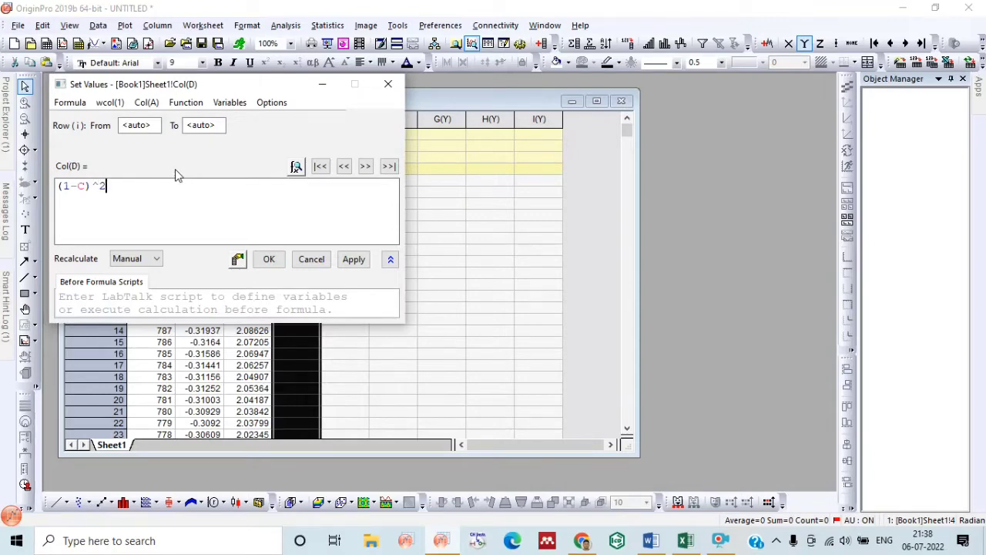
left_click(268, 260)
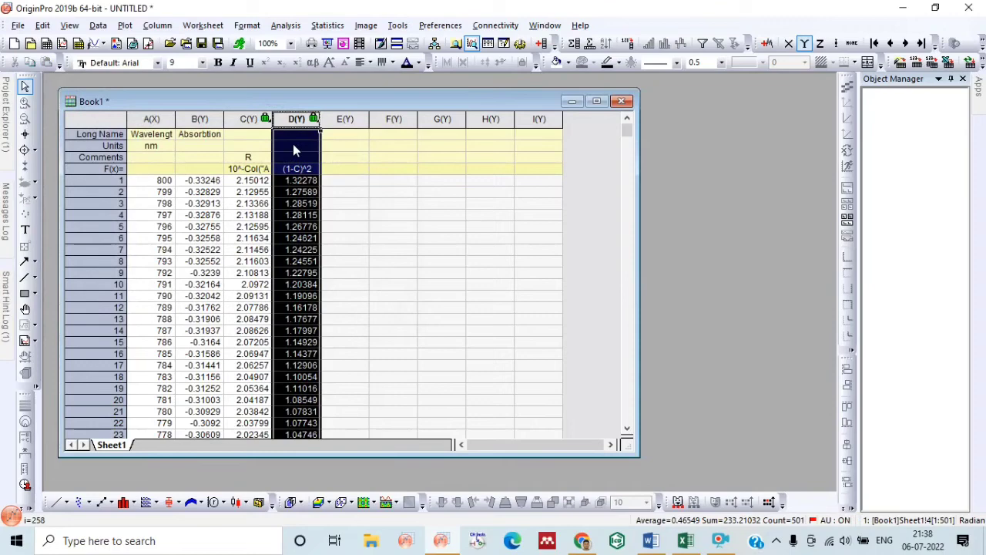
- Label column D's comment as (1-R)2
left_click(292, 157)
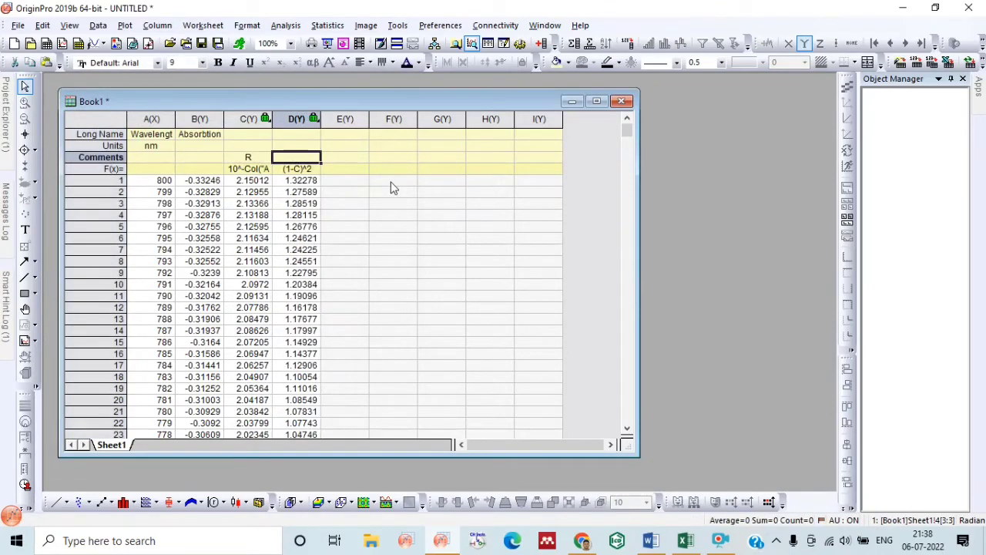
type("(")
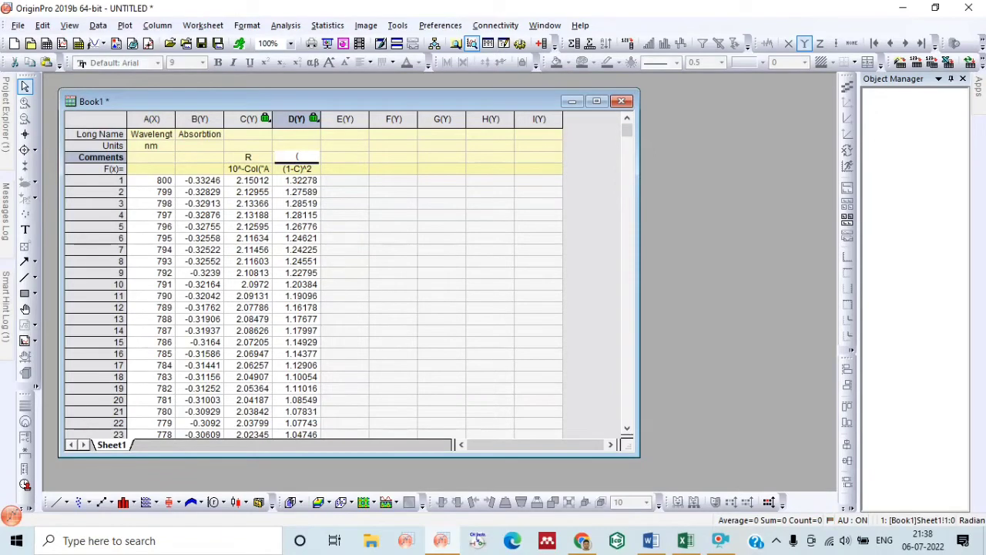
type("1-R)2")
left_click(344, 120)
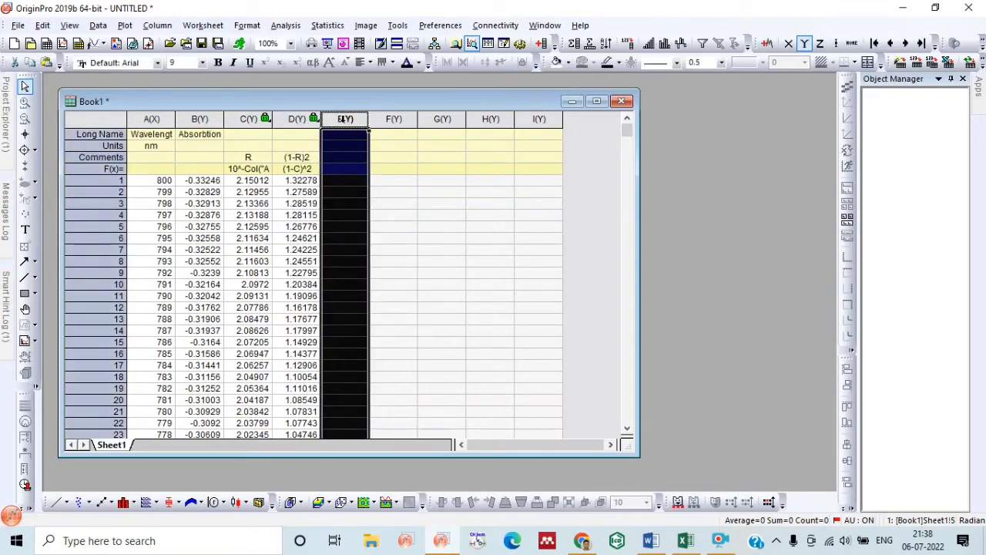
- Fill column E with D/2*C values and label its comment F(R)
right_click(345, 120)
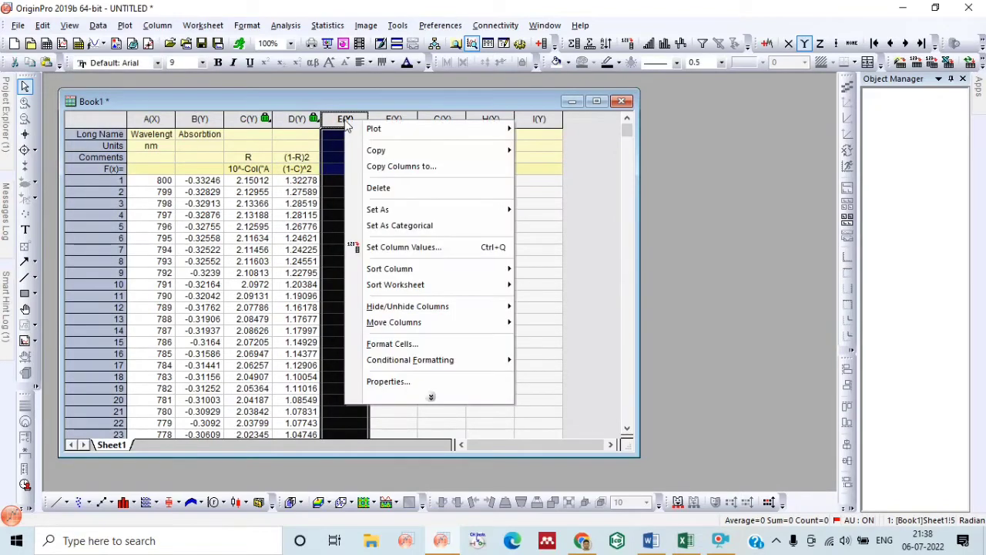
left_click(410, 247)
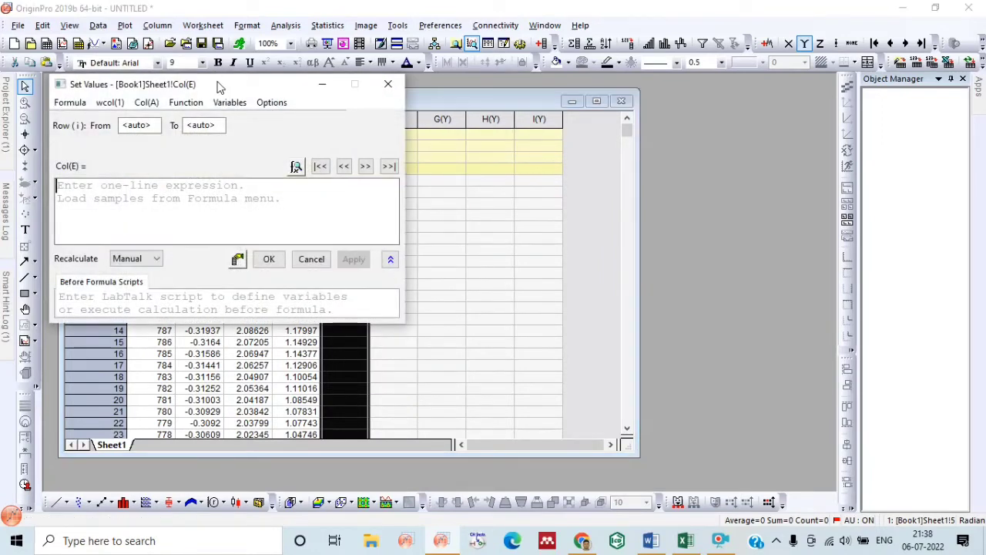
left_click_drag(220, 86, 587, 108)
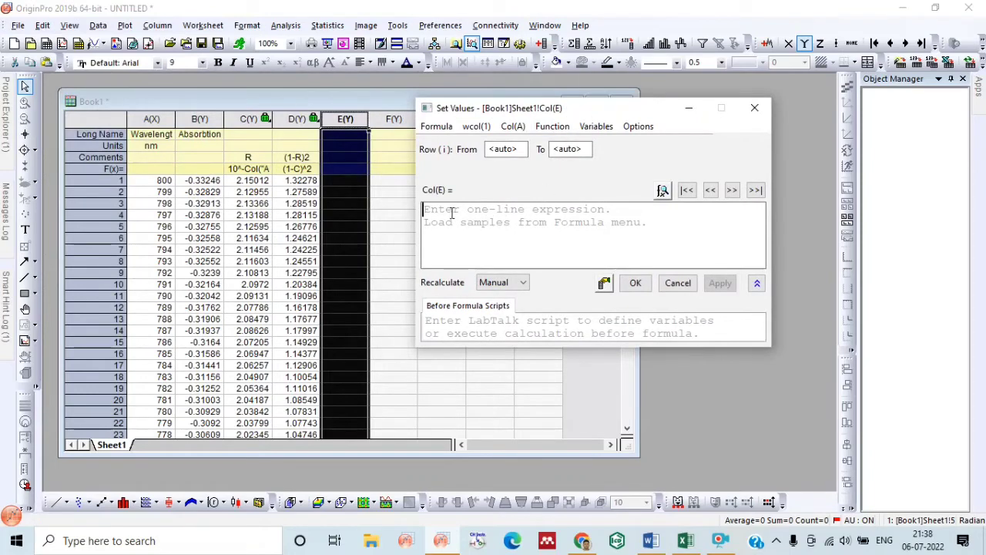
left_click(510, 130)
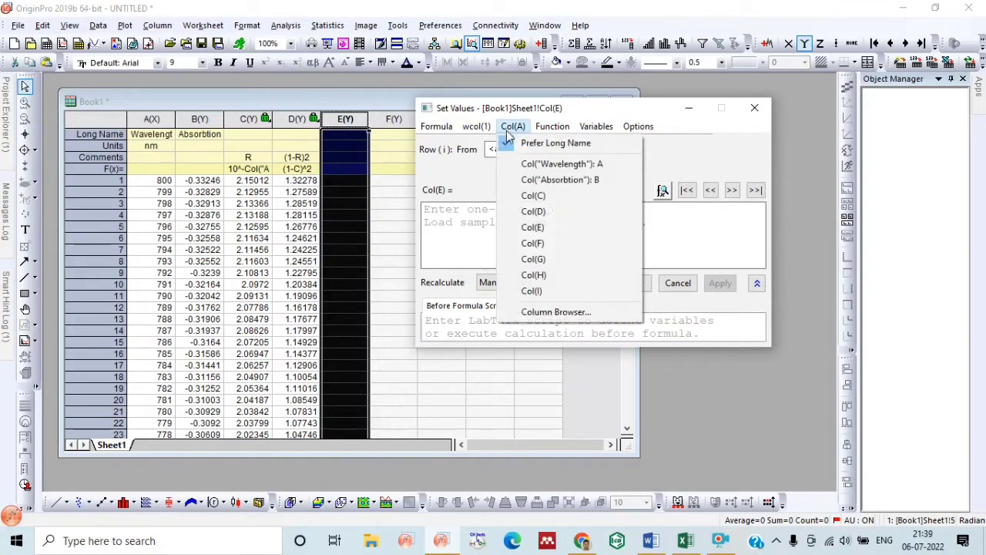
left_click(544, 213)
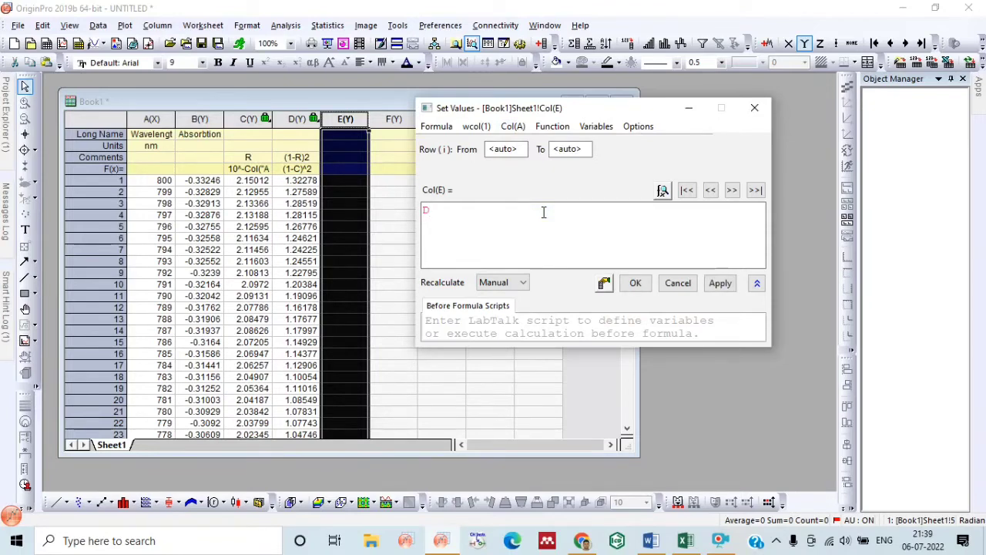
type("/2*")
left_click(513, 126)
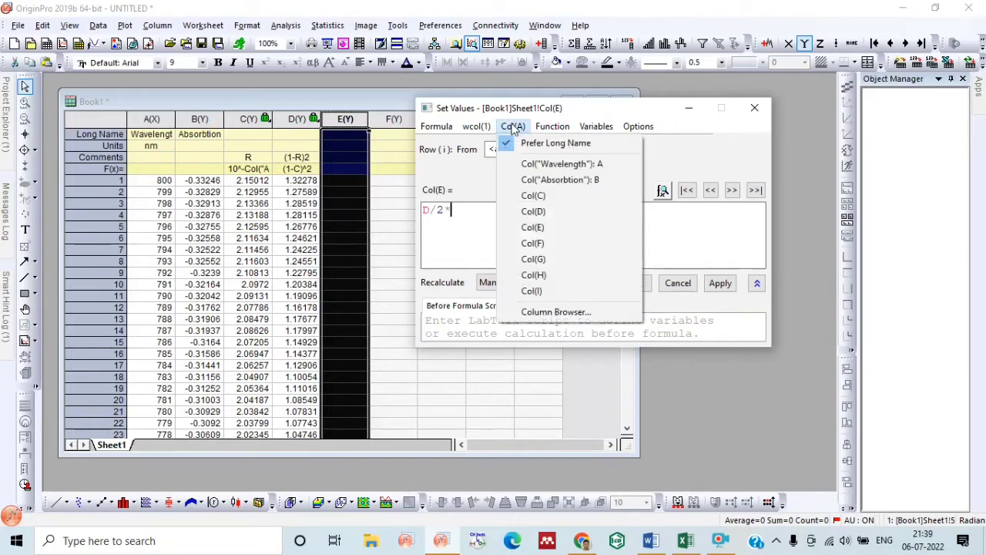
left_click(544, 197)
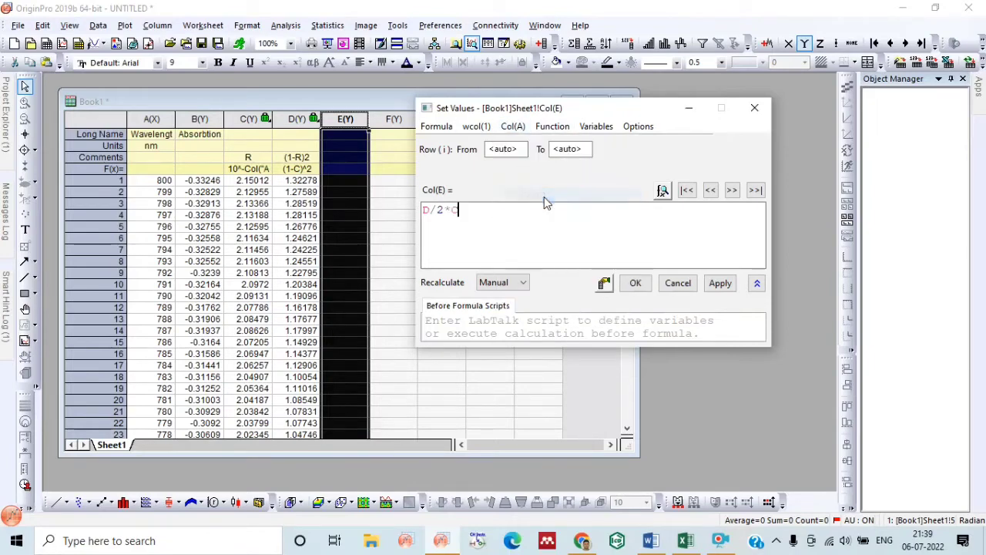
left_click(634, 282)
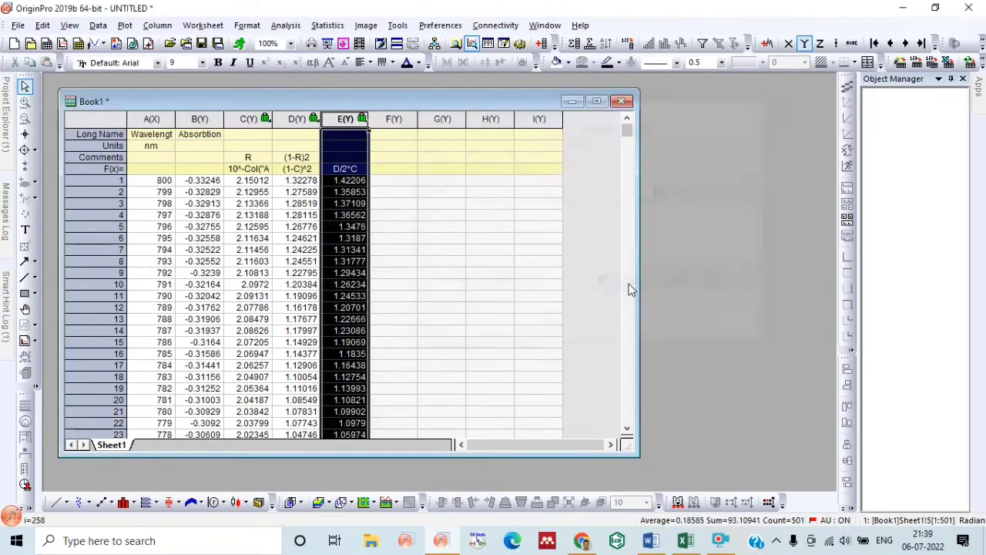
left_click(347, 158)
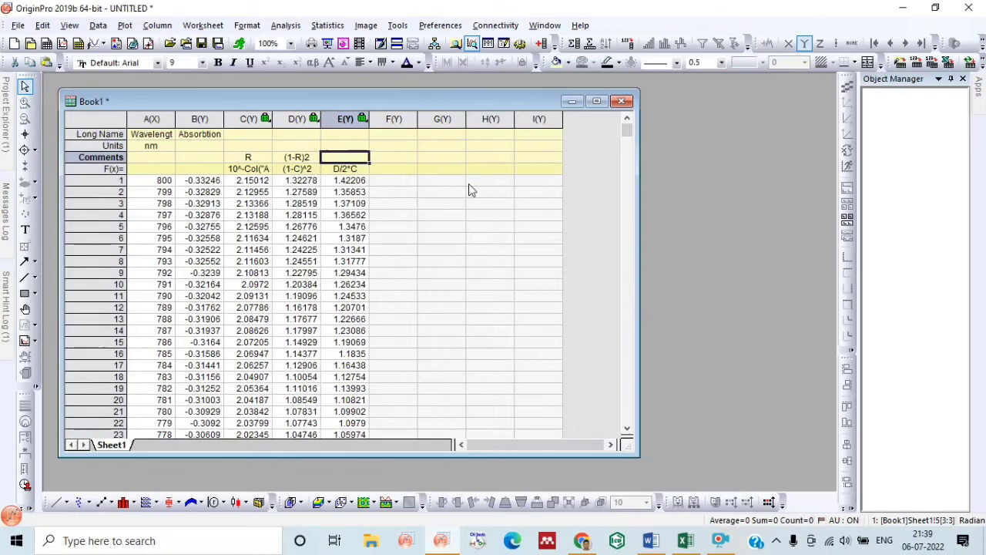
type("F")
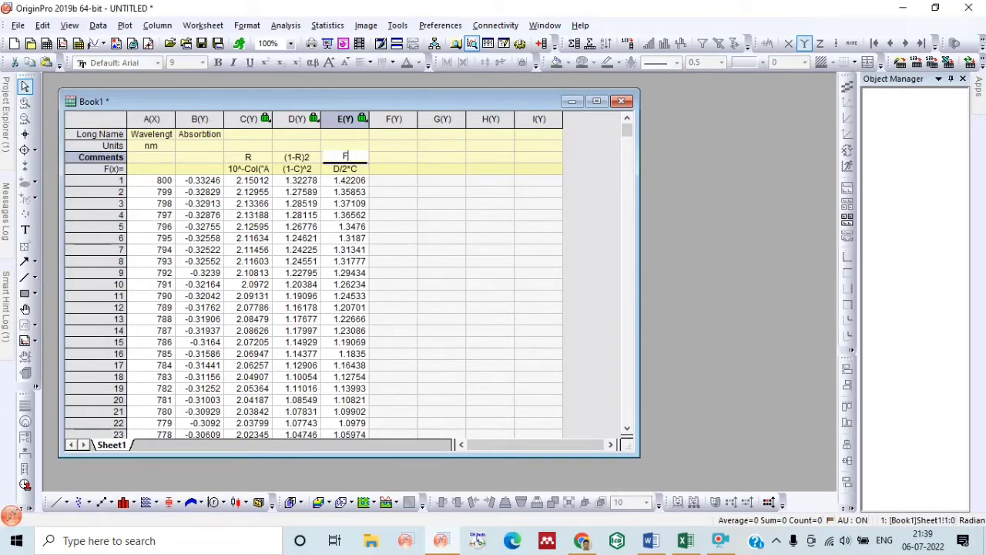
type("(R)")
- Fill column F with photon energies using the formula 1240/Col("Wavelength")
left_click(387, 115)
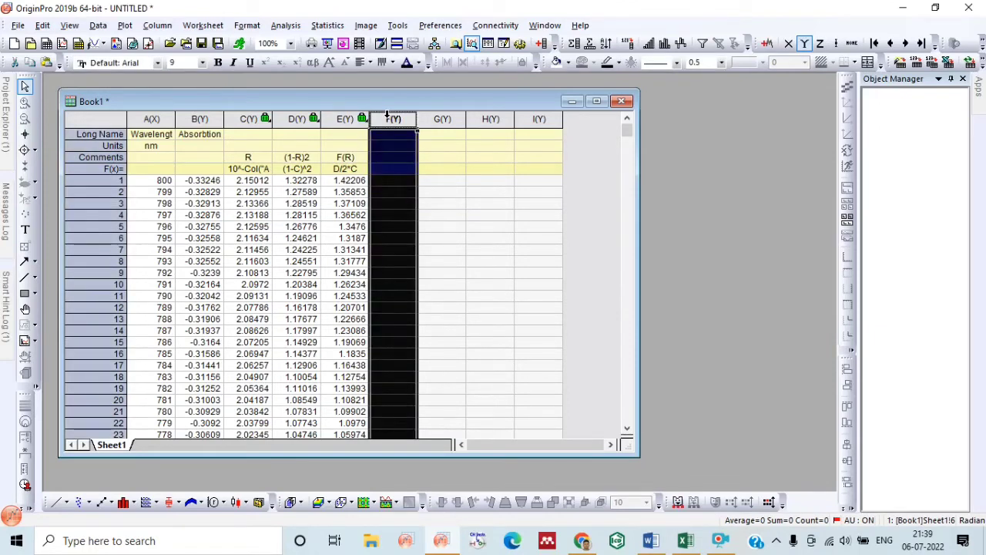
right_click(389, 117)
left_click(474, 246)
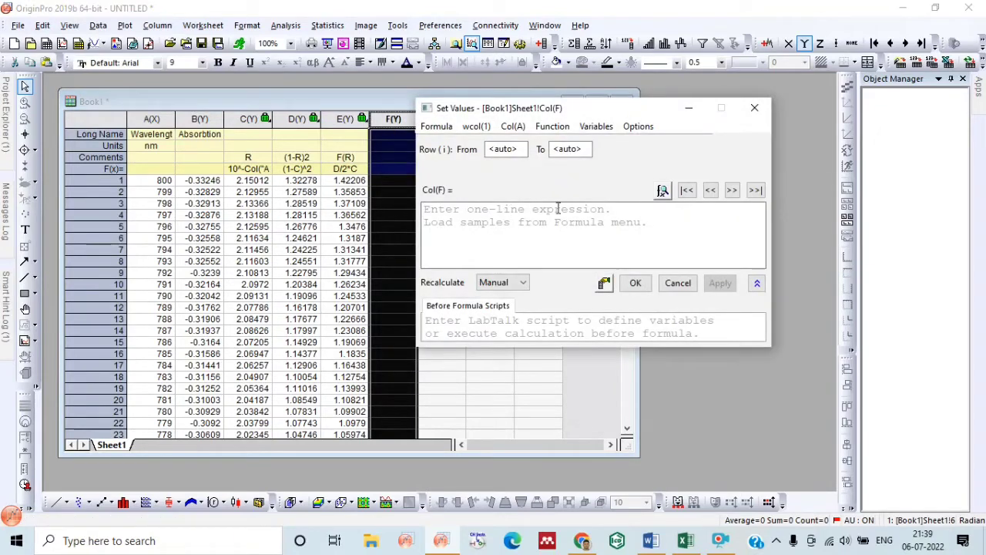
type("1")
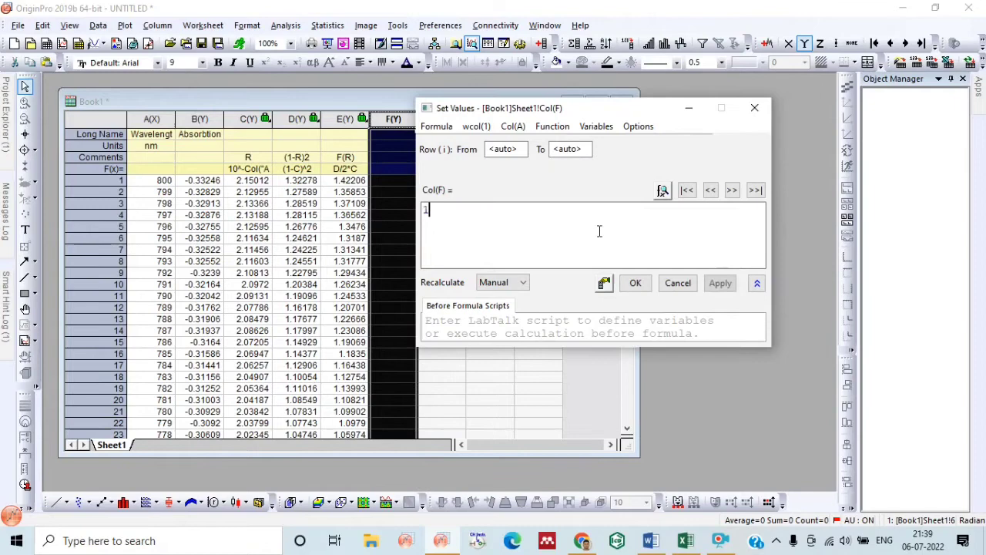
type("240")
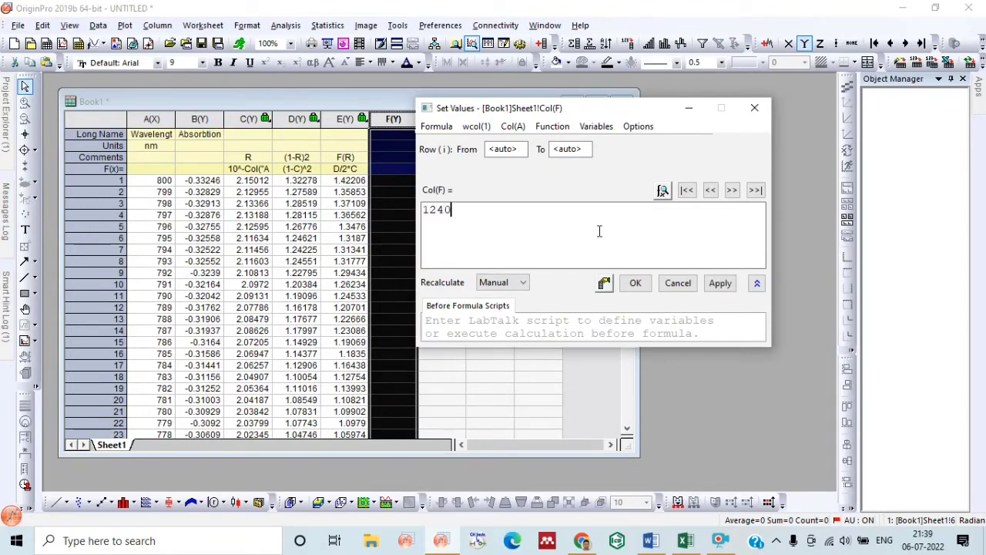
type("/")
left_click(513, 126)
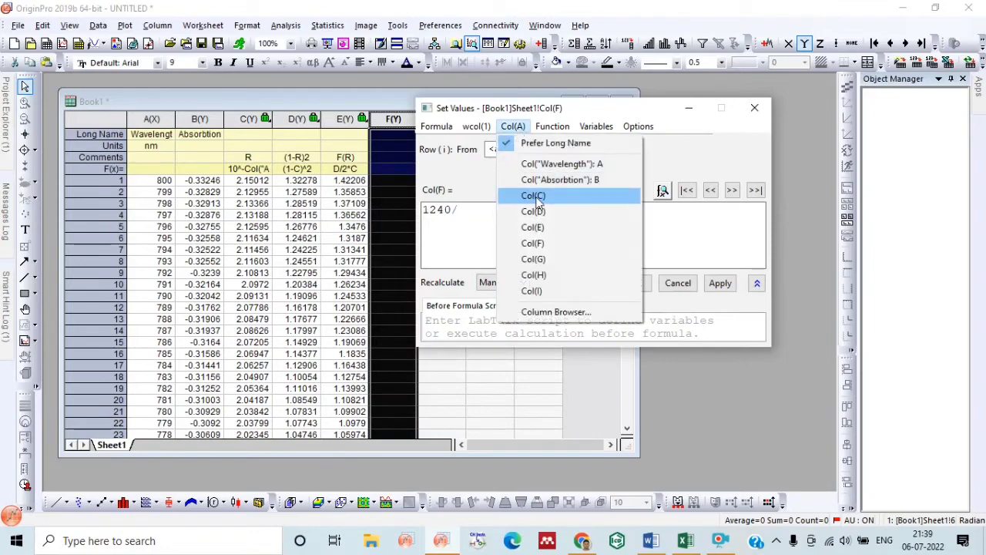
left_click(556, 164)
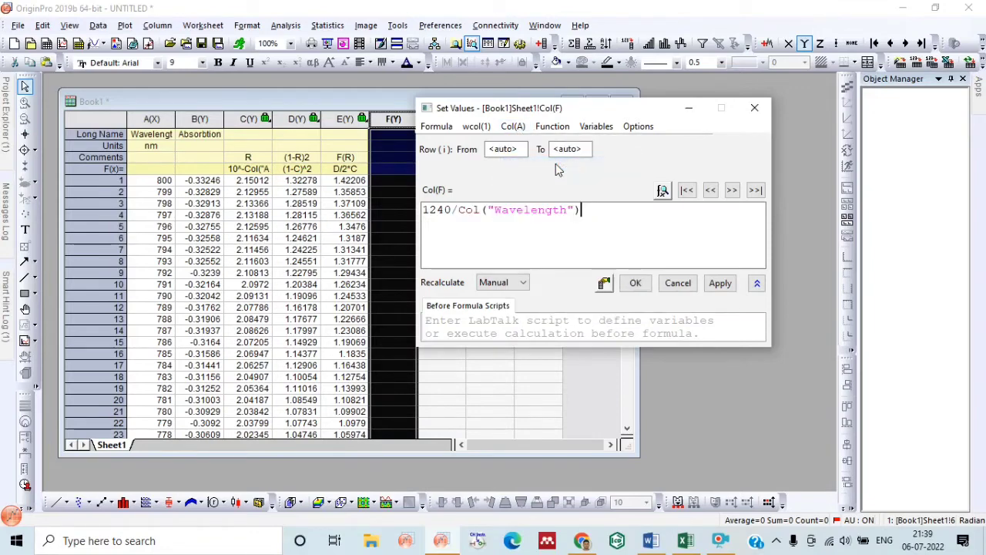
left_click(635, 283)
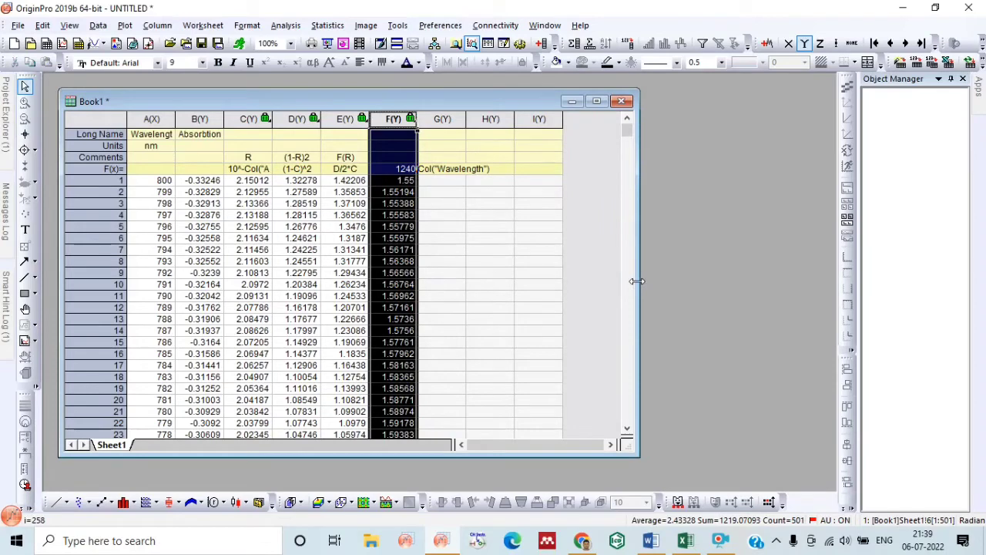
- Open Set Column Values for column G and shift the dialog to reveal columns G–I
left_click(443, 119)
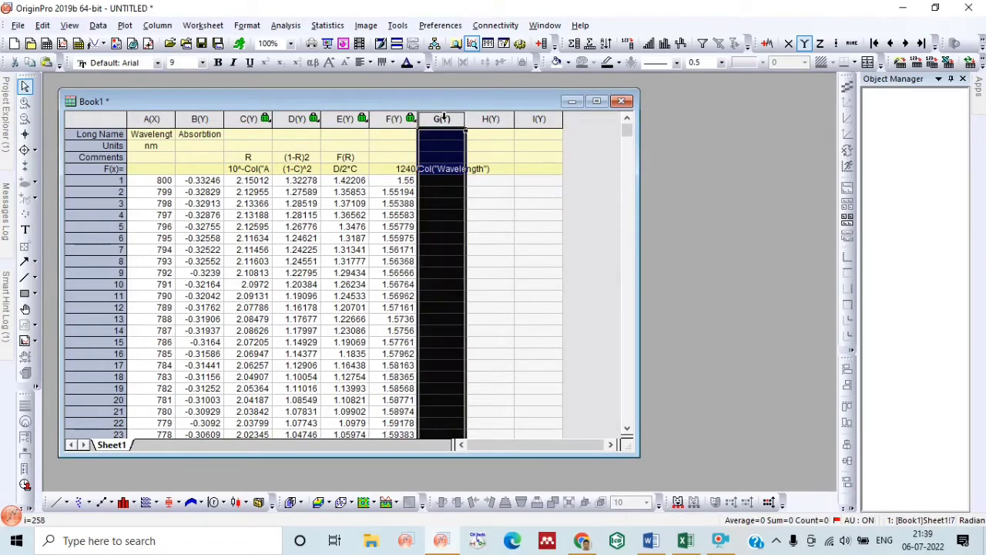
right_click(444, 118)
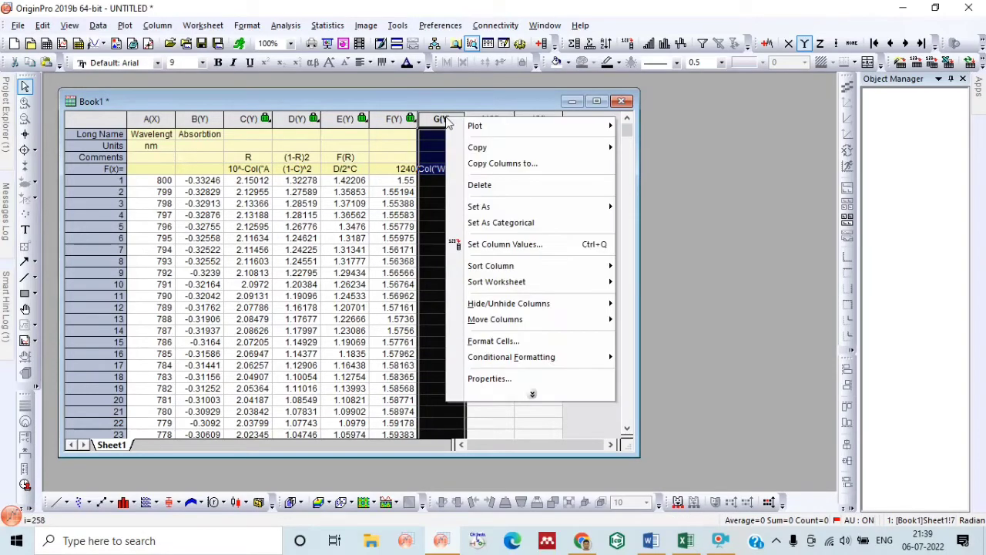
left_click(519, 245)
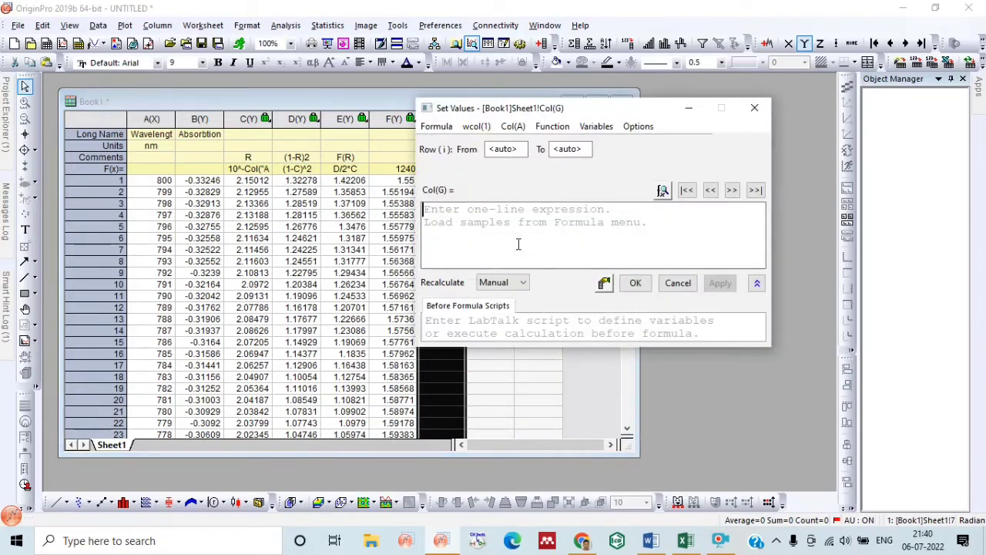
left_click(514, 127)
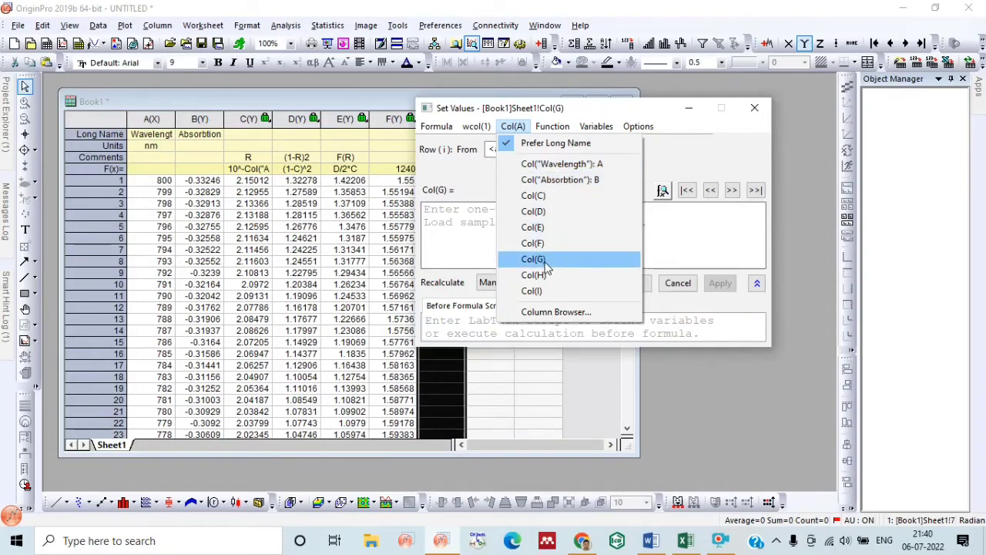
key("Escape")
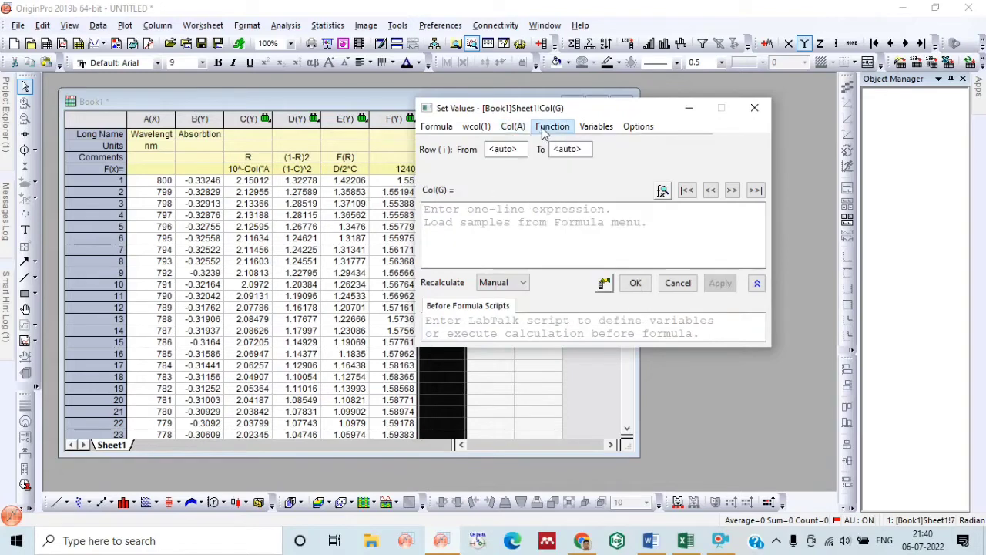
left_click_drag(646, 115, 776, 128)
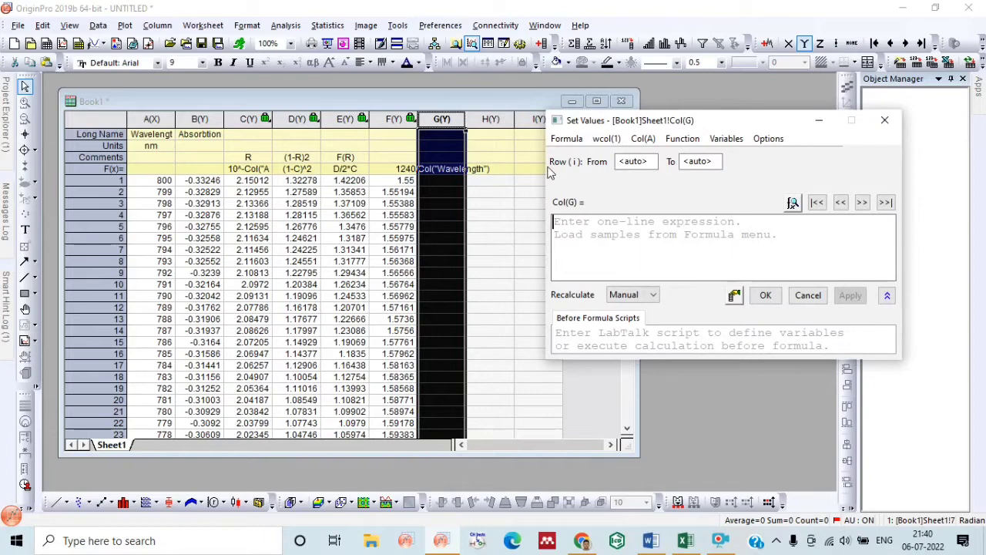
left_click(644, 140)
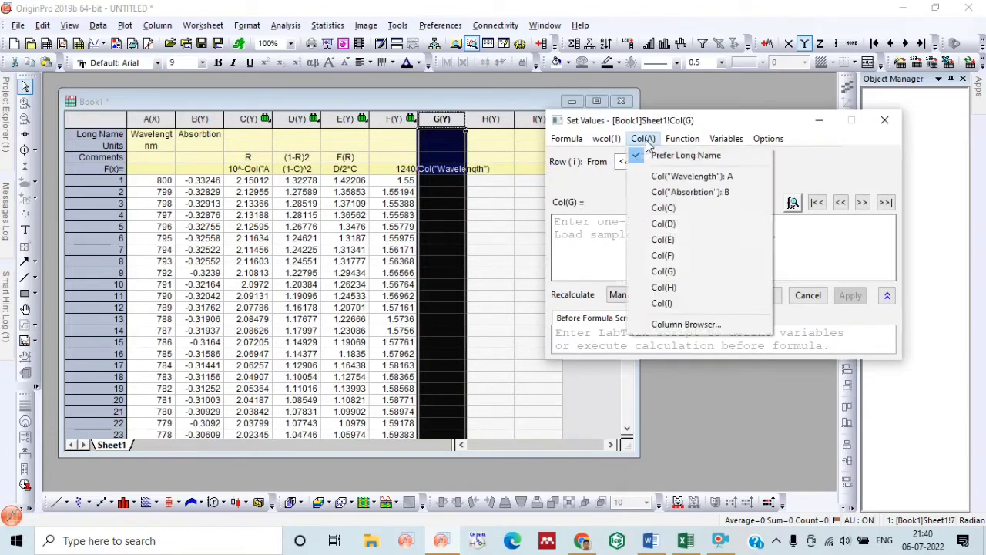
left_click(676, 257)
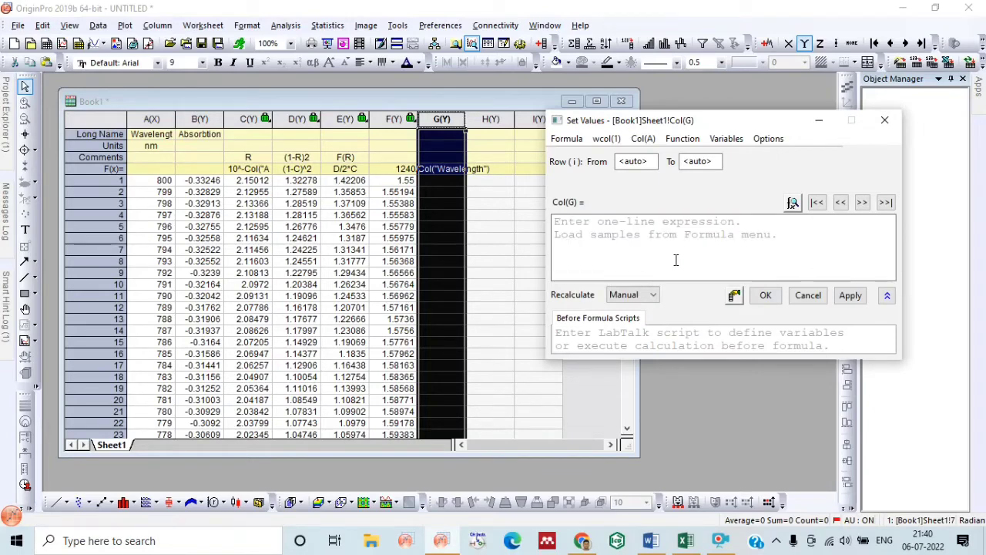
- Build the formula (F*E)^0.5 from columns F and E and fill column G
type("(")
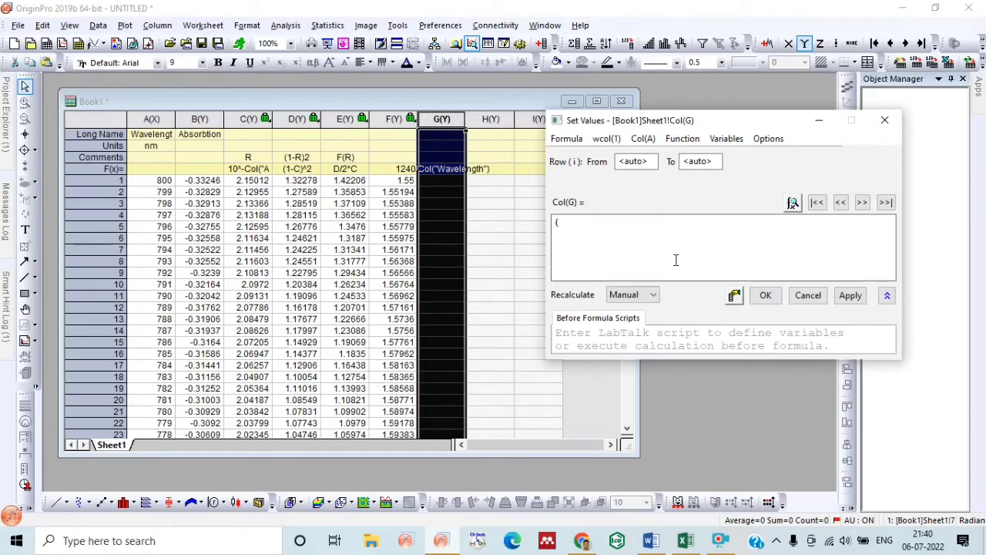
left_click(643, 139)
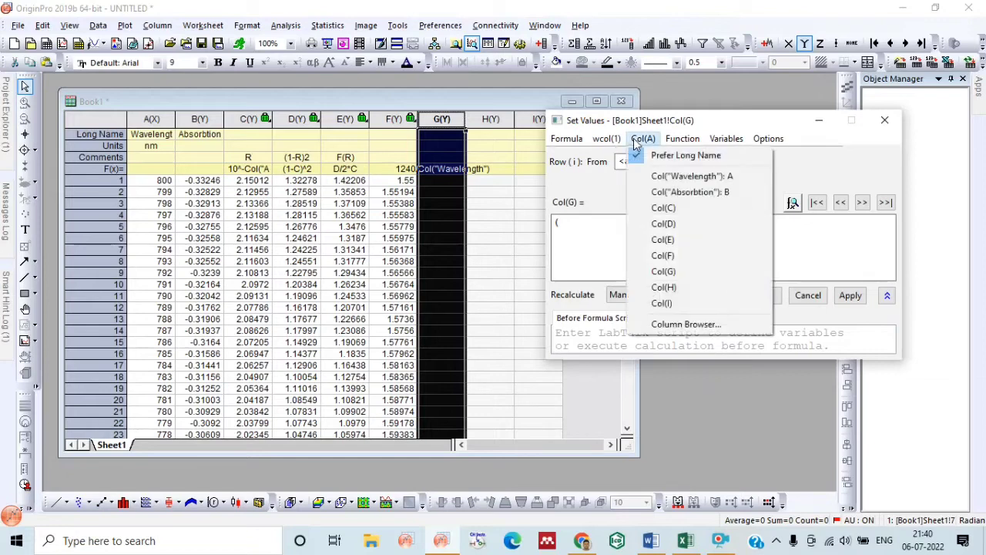
left_click(665, 272)
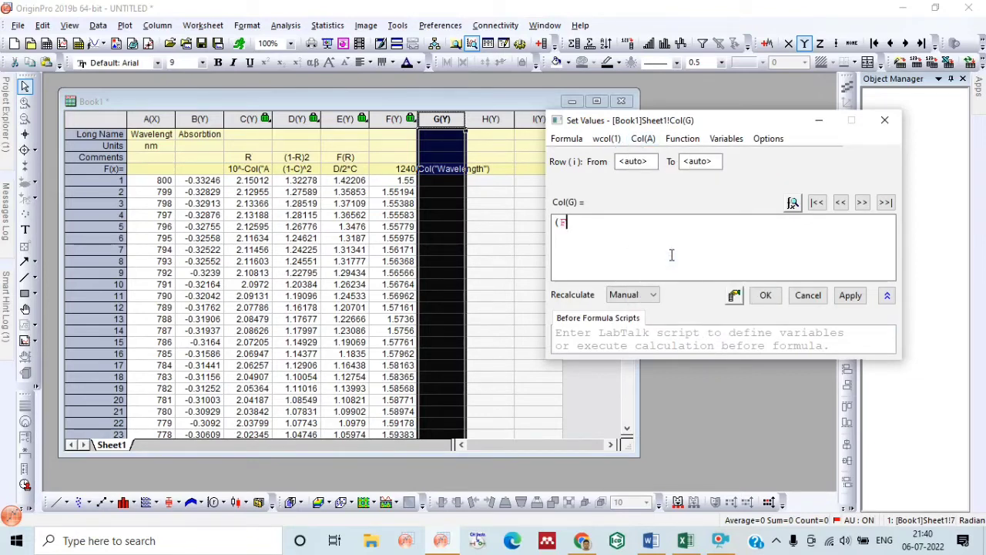
type("*")
left_click(653, 140)
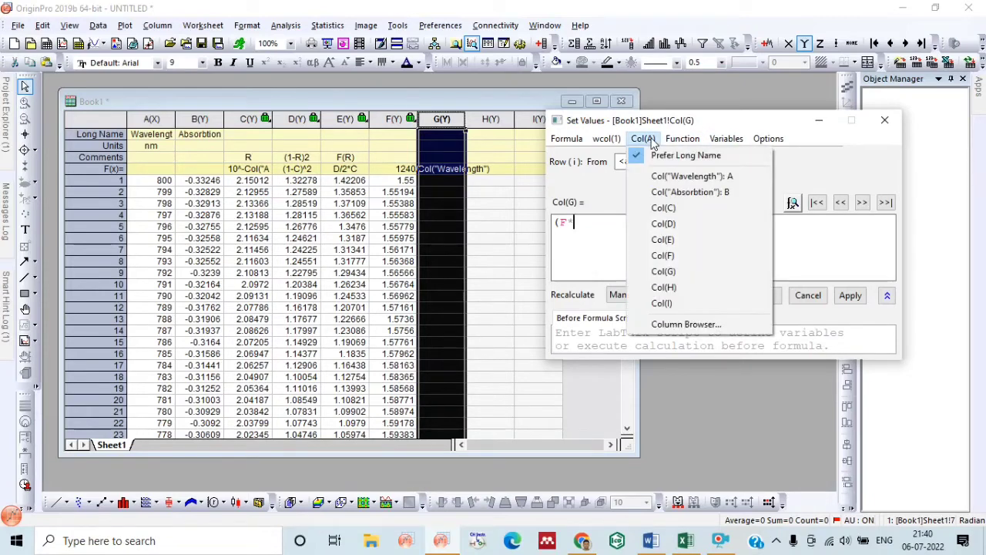
left_click(670, 239)
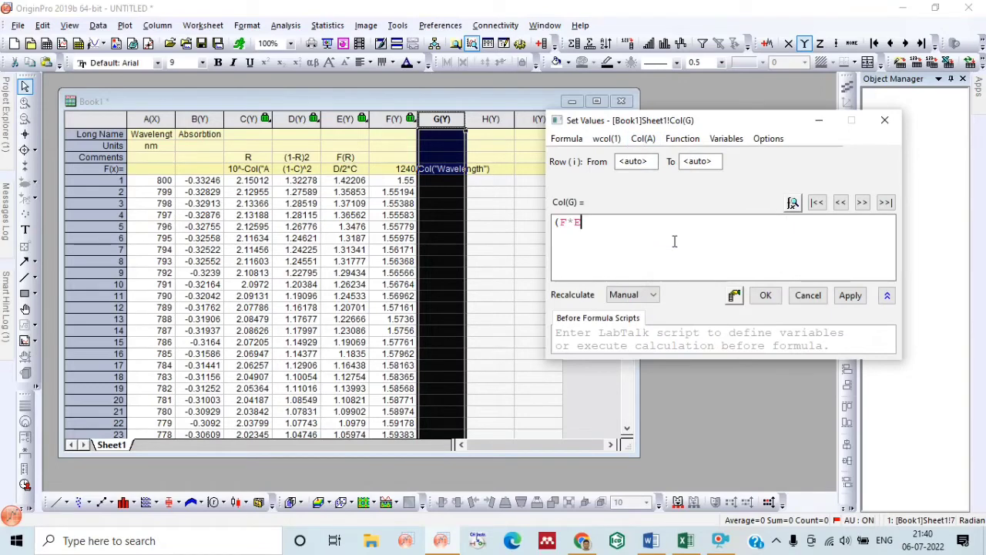
type(")")
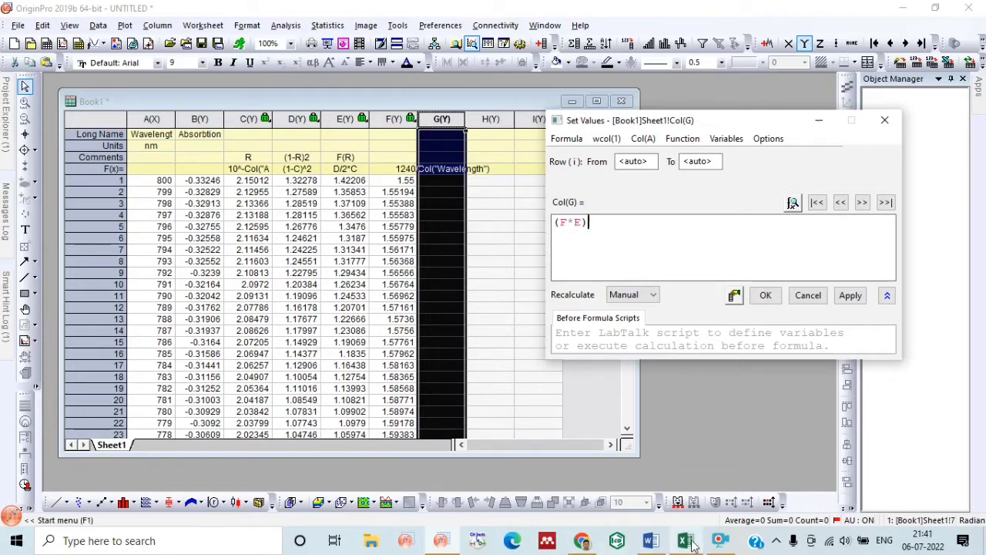
mouse_move(691, 543)
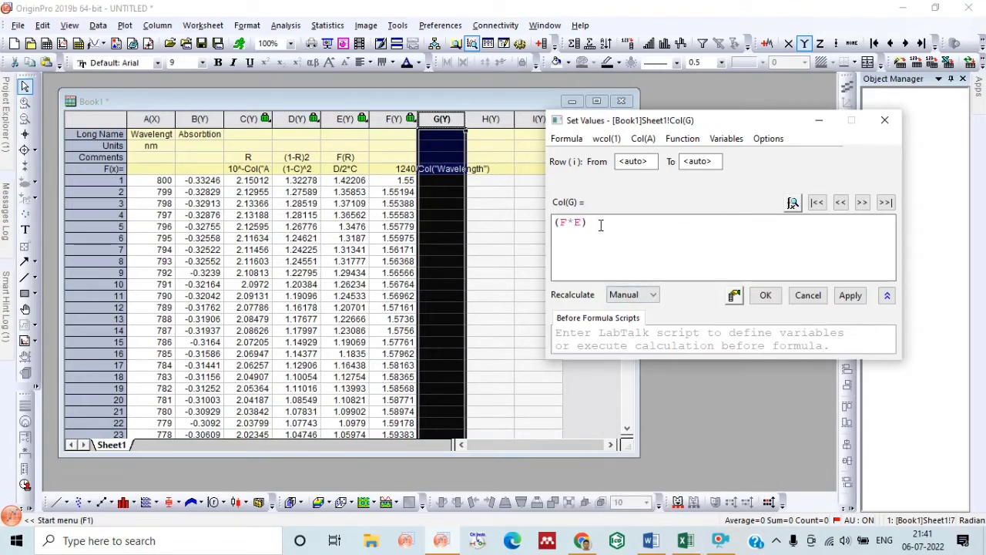
type("^")
type("0.5")
left_click(767, 296)
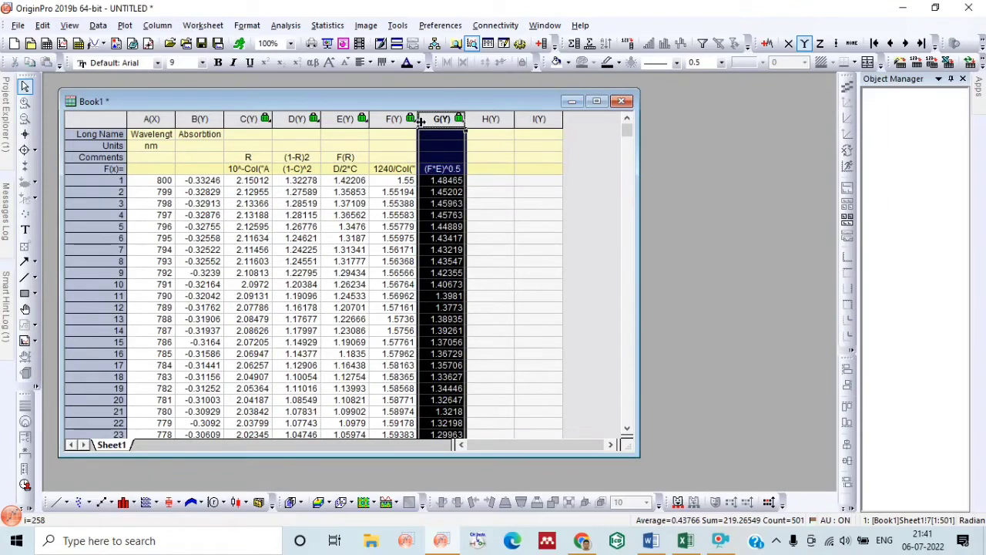
- Set column F as X and plot column G against F as a line graph
left_click(392, 118)
right_click(392, 118)
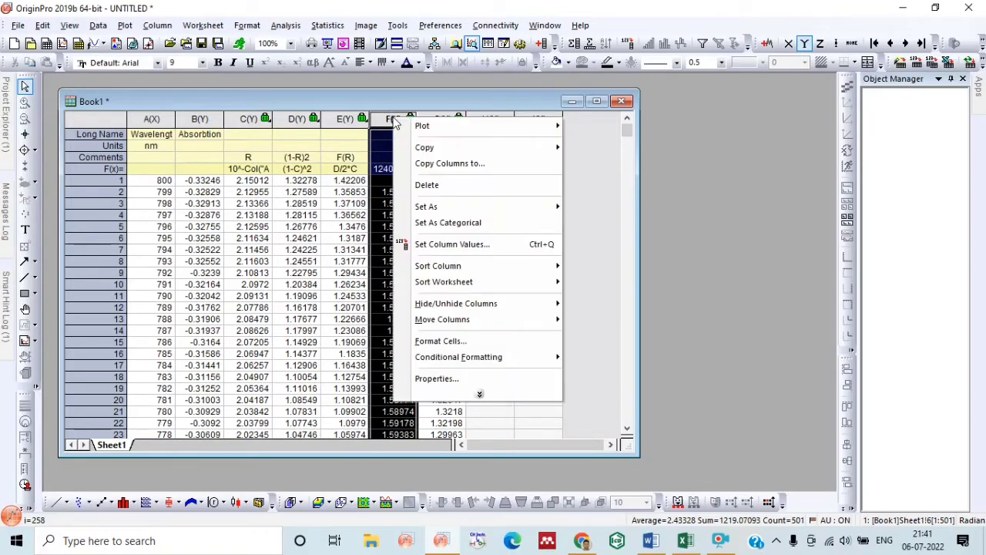
mouse_move(441, 207)
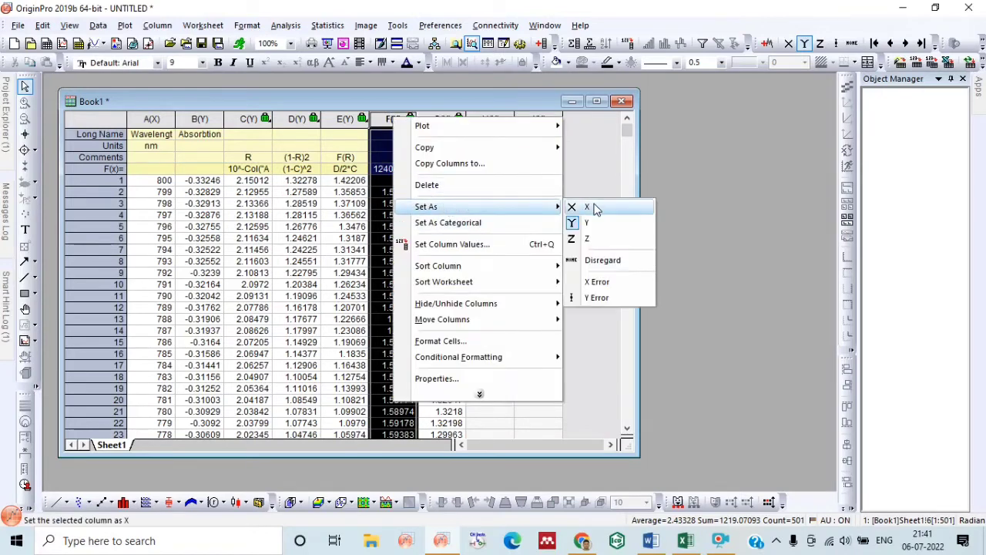
left_click(592, 208)
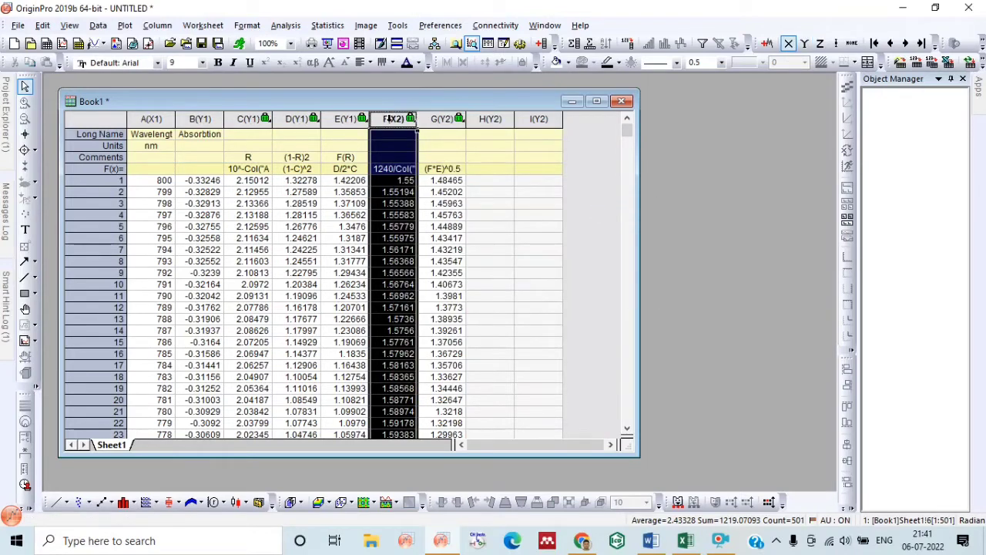
left_click_drag(392, 119, 433, 117)
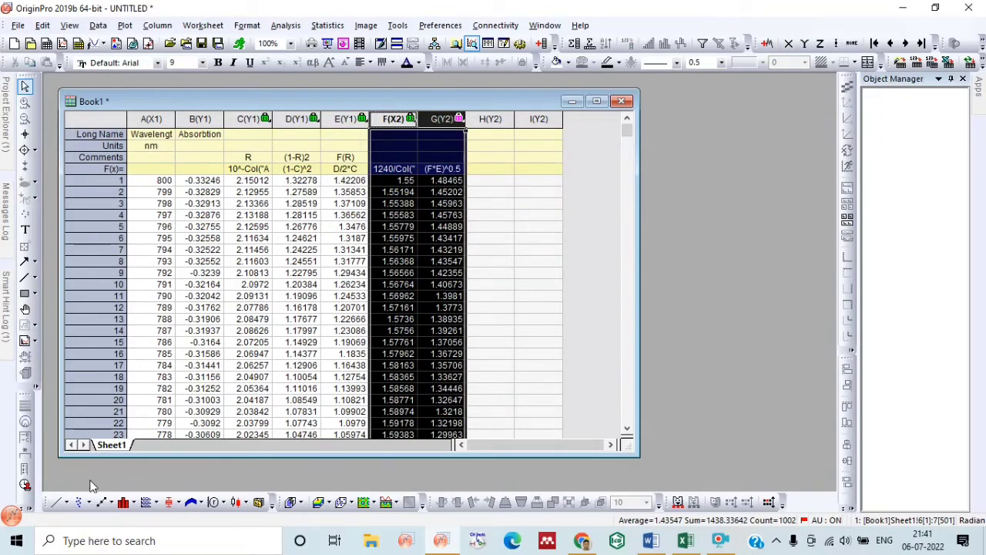
left_click(55, 502)
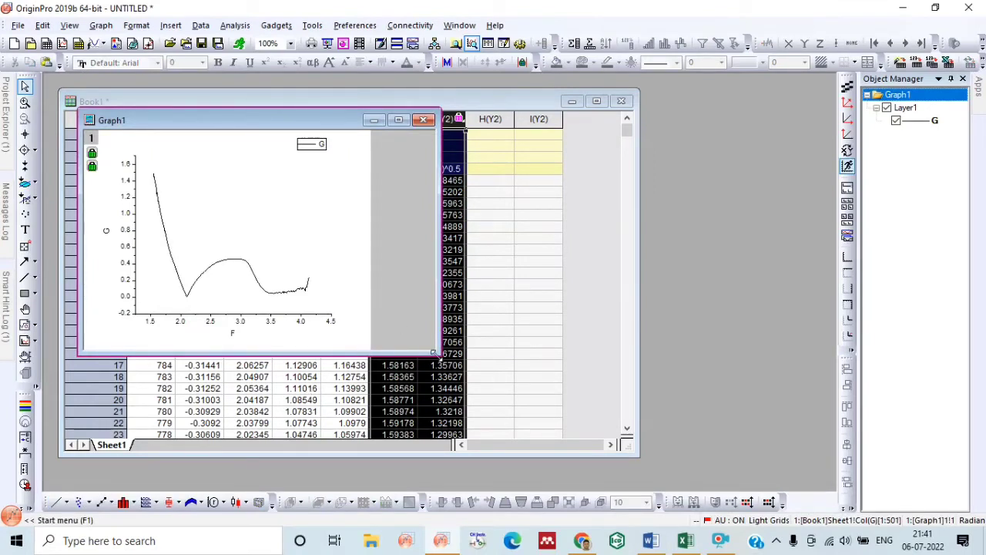
- Enlarge and reposition the Graph1 window beside the worksheet
left_click_drag(435, 353, 605, 447)
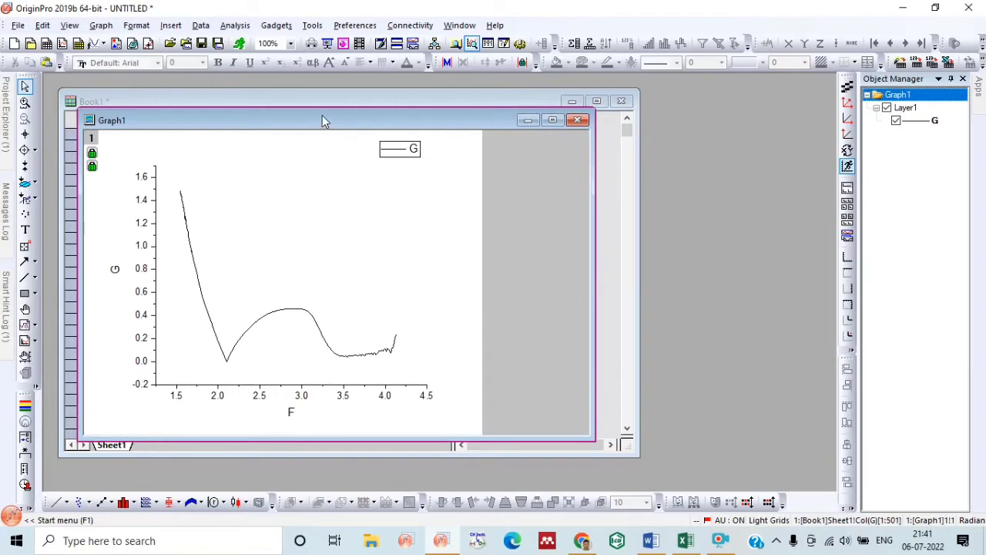
left_click_drag(322, 118, 447, 104)
left_click_drag(718, 422, 804, 473)
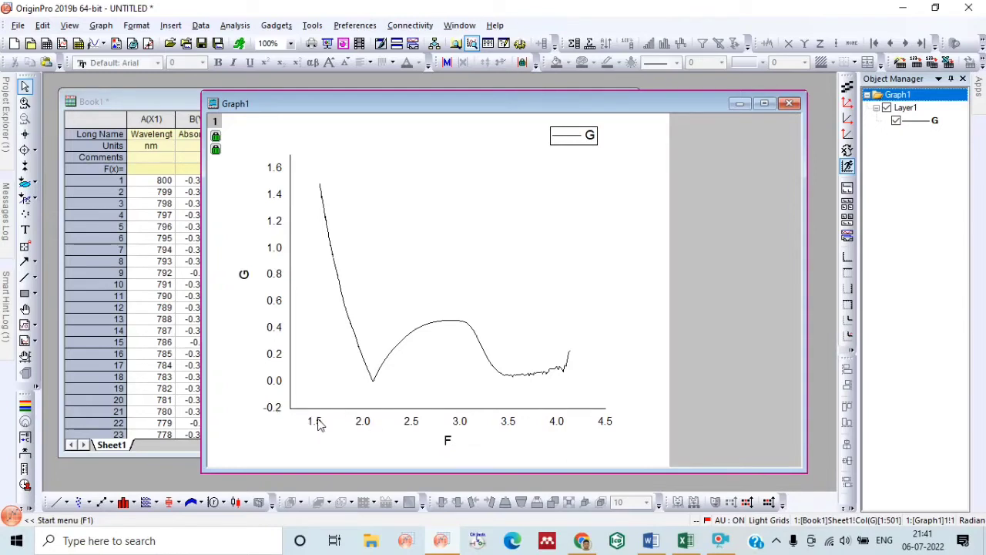
left_click(317, 419)
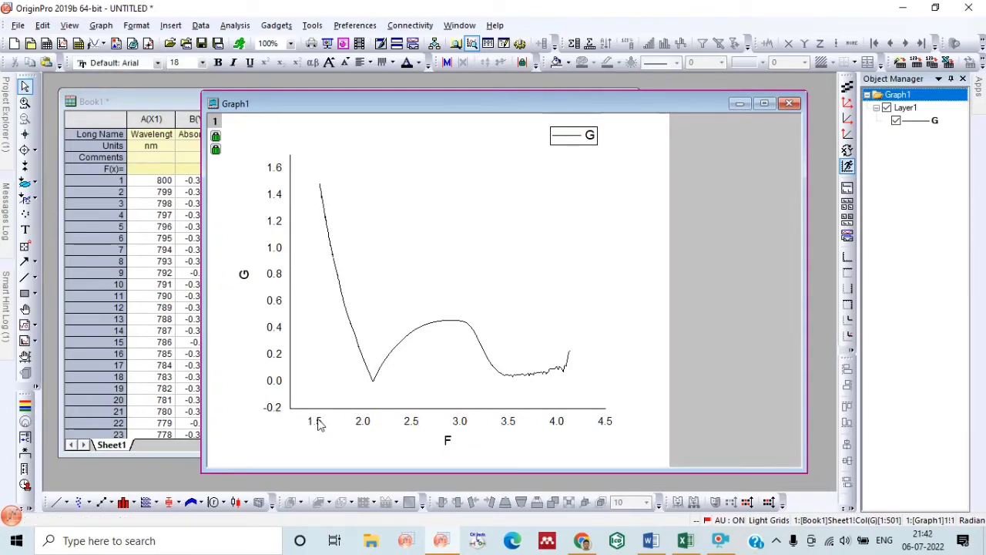
- Change the X axis scale to run from 1.75 to 4
double_click(318, 423)
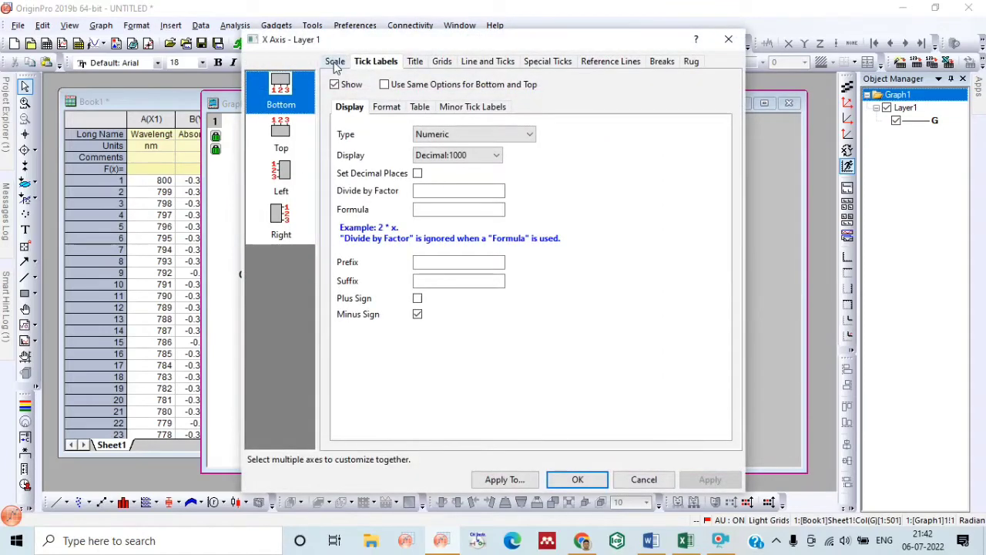
left_click(336, 62)
double_click(420, 88)
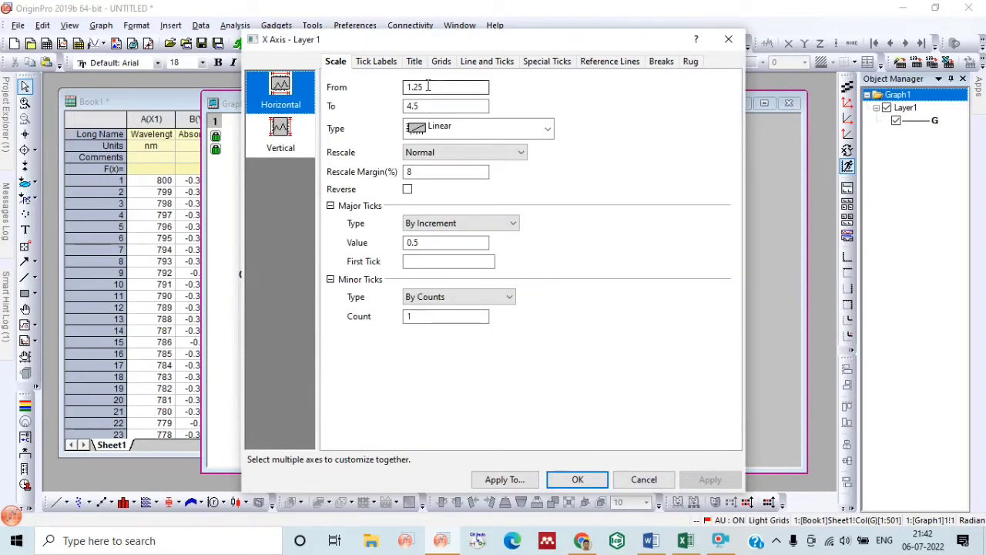
left_click_drag(365, 41, 515, 37)
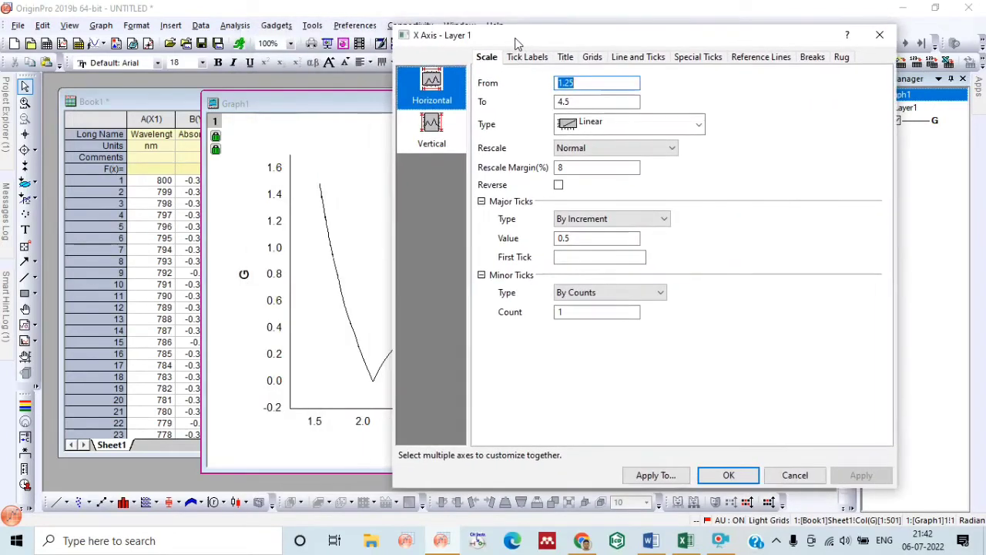
left_click(570, 86)
key("BackSpace")
type("5")
type("7")
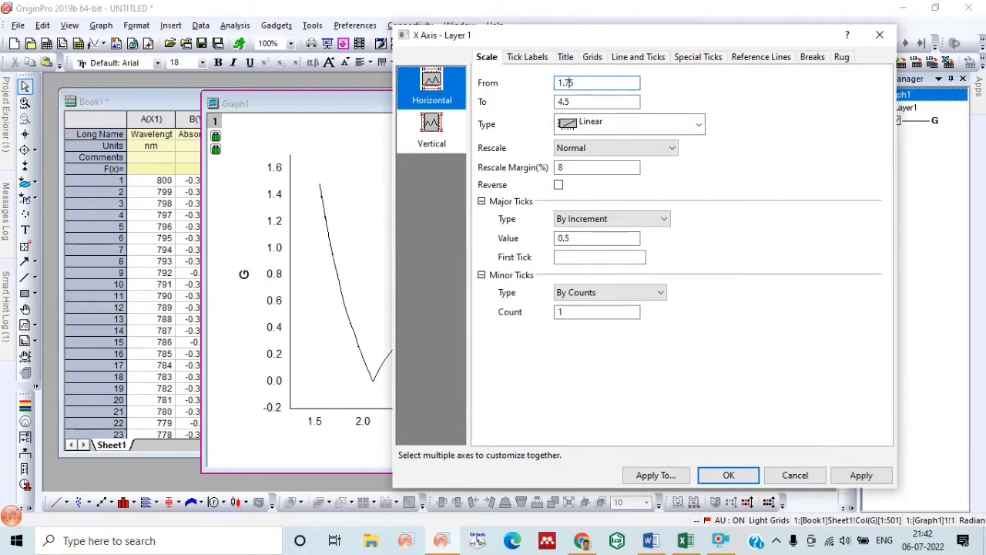
left_click_drag(582, 43, 512, 46)
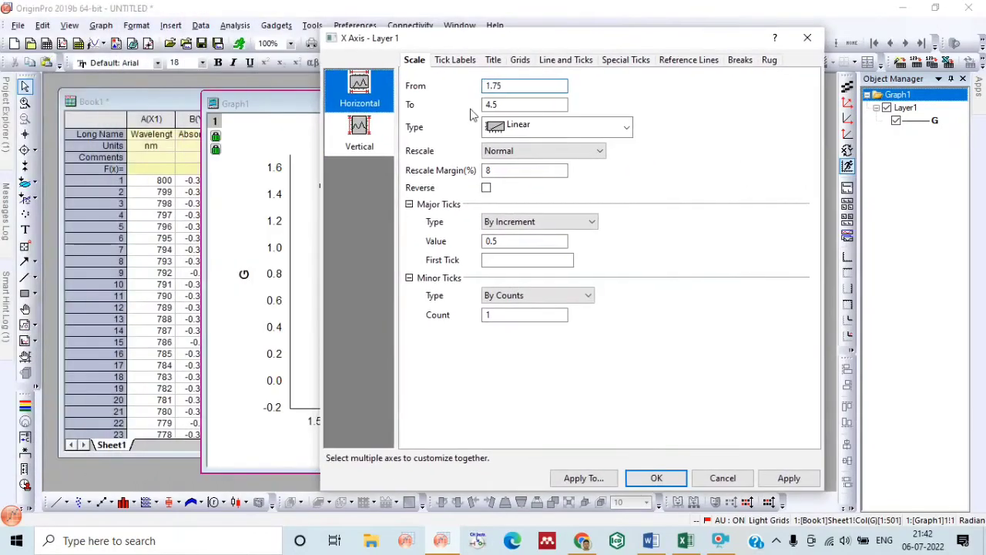
double_click(524, 107)
left_click(523, 107)
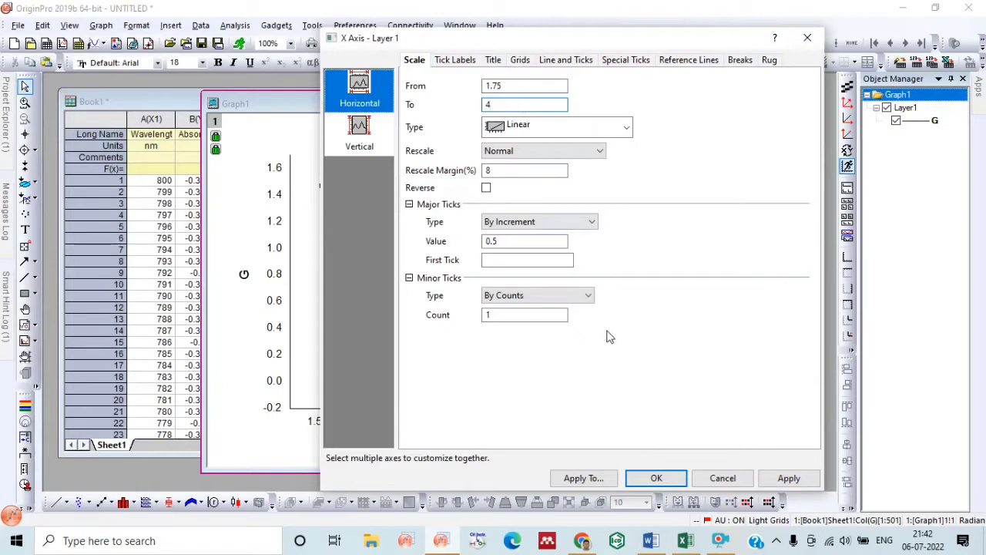
left_click_drag(464, 44, 564, 29)
- Change the vertical axis scale from -0.2–1.7 to 0–0.6 and apply it
left_click(460, 116)
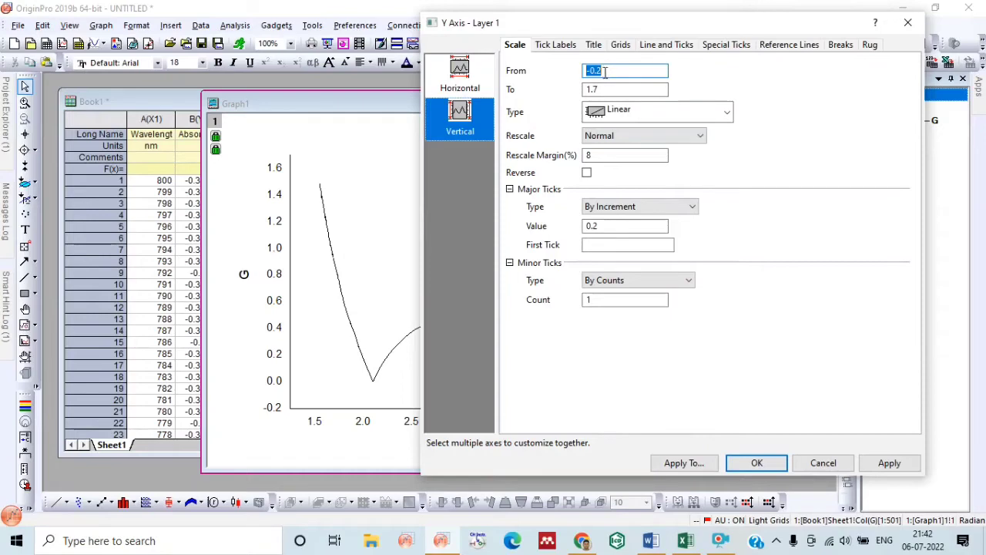
left_click_drag(607, 72, 582, 72)
type("0")
left_click_drag(557, 28, 402, 42)
double_click(442, 105)
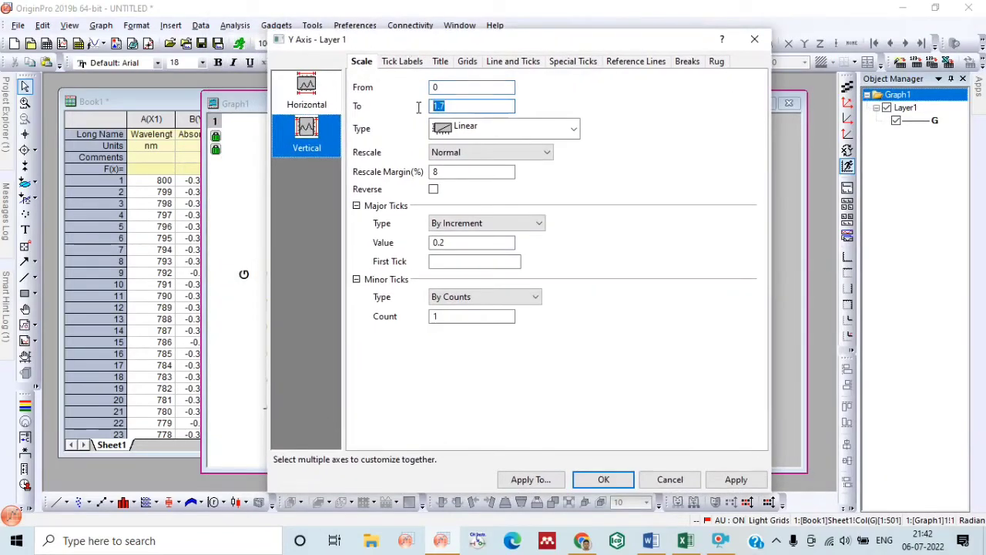
type("0.6")
left_click(603, 479)
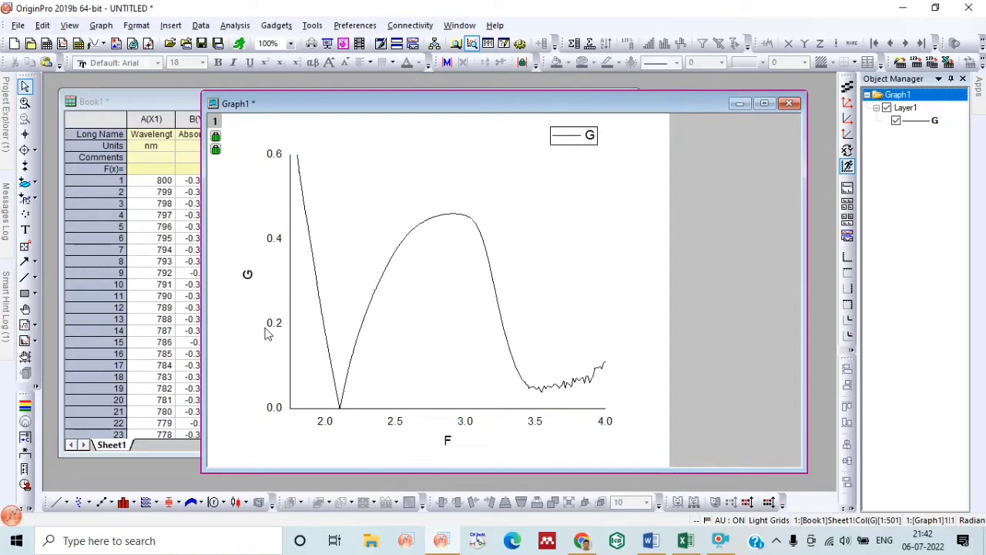
- Replace the Y axis title placeholder with (F(R) hν), making the n a Greek nu
double_click(248, 276)
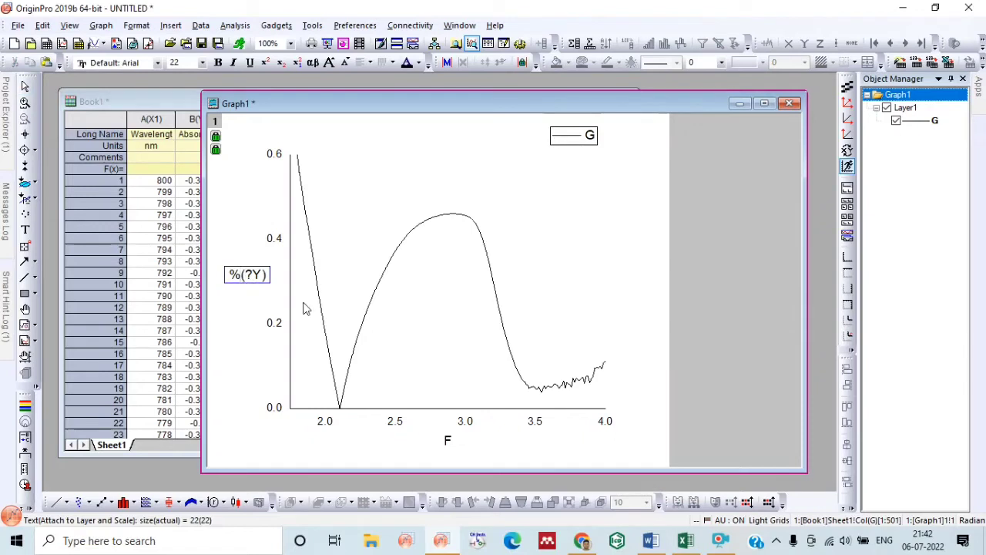
key("BackSpace")
key("End")
key("BackSpace")
key("BackSpace")
type("F(R) h")
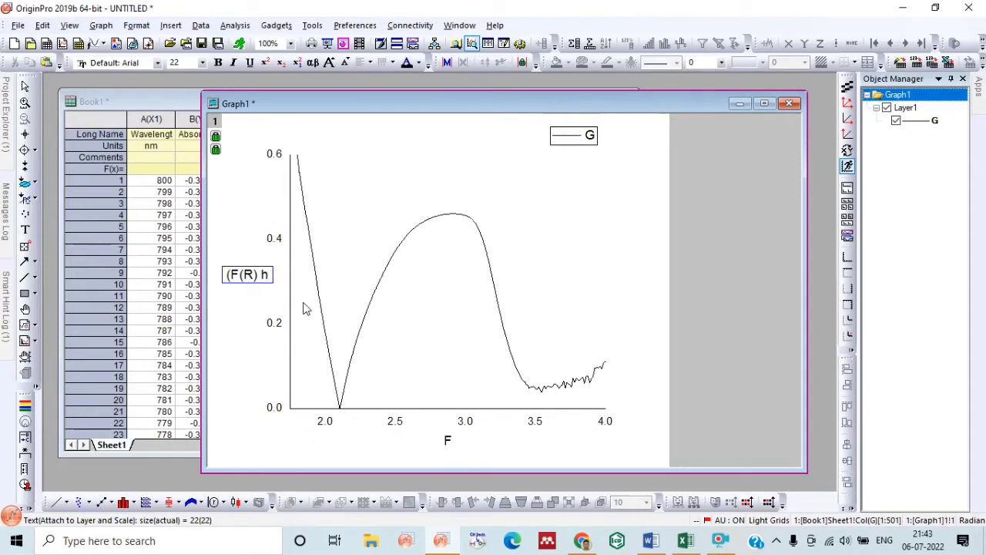
type("n")
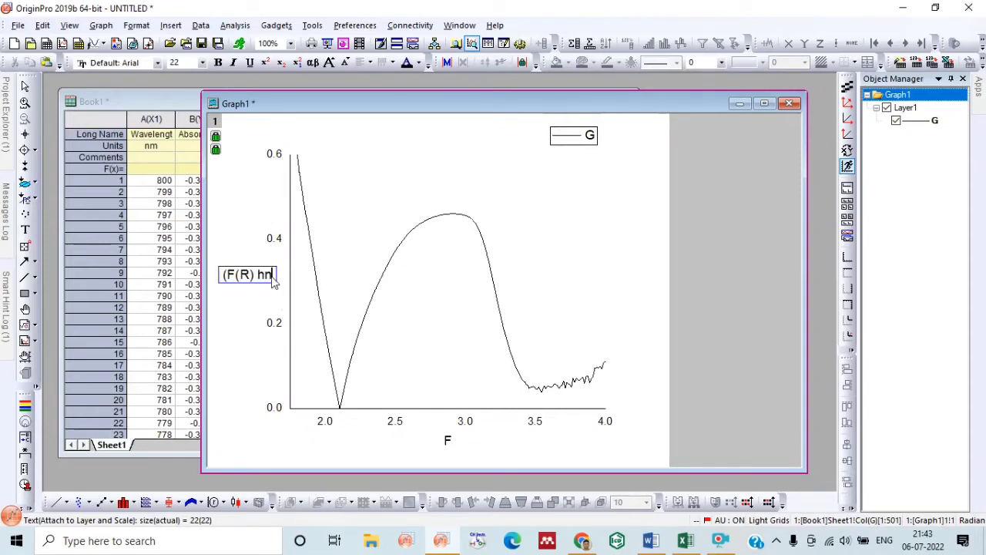
left_click_drag(275, 280, 269, 285)
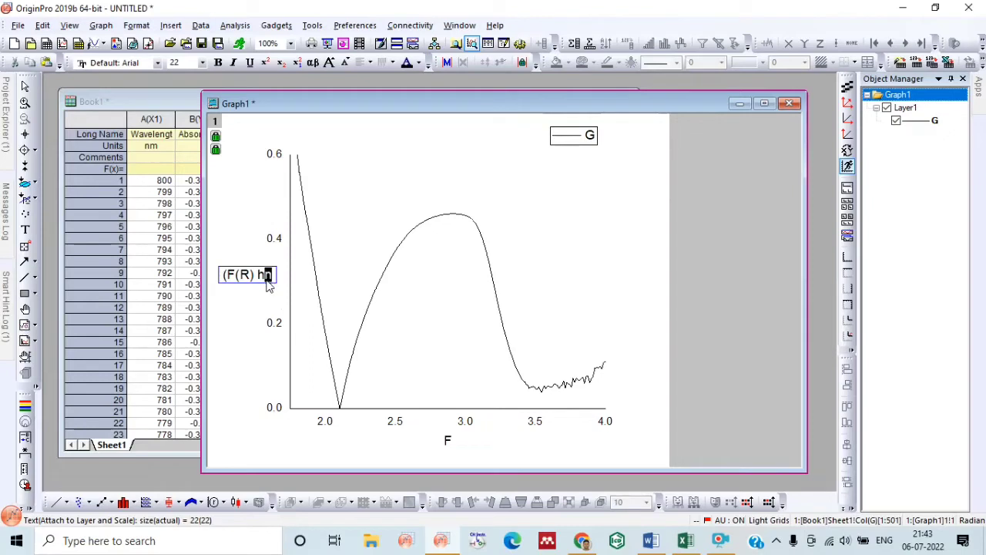
left_click(313, 62)
left_click(274, 284)
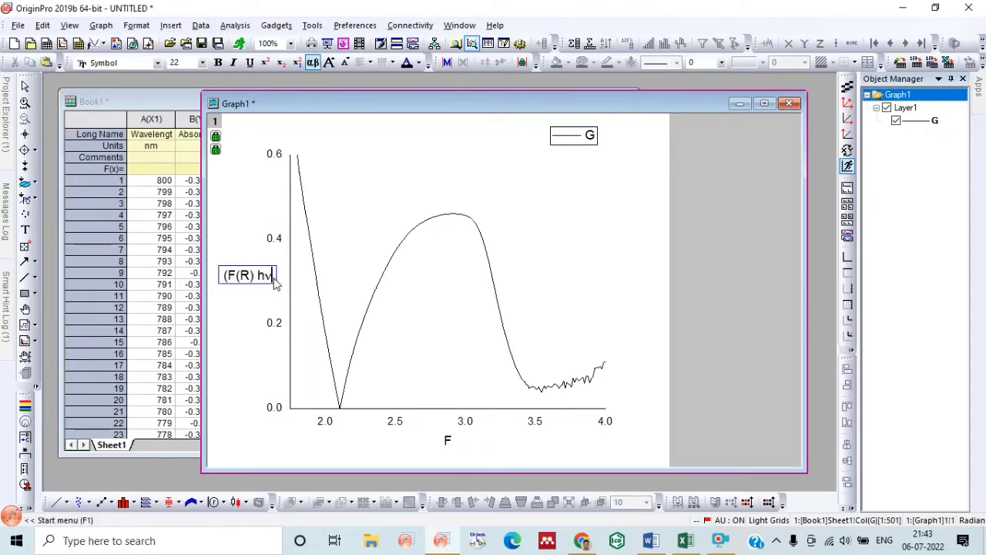
type(")")
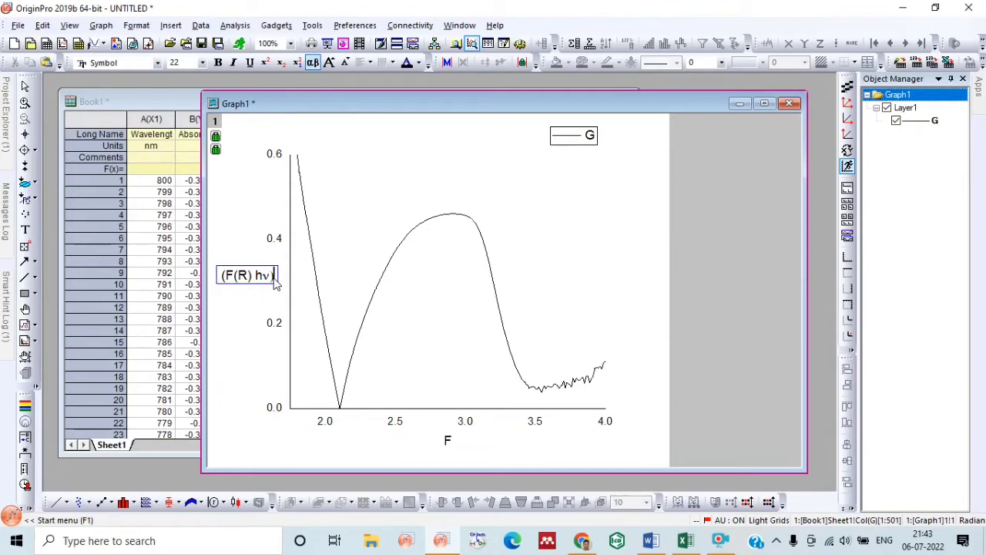
key("BackSpace")
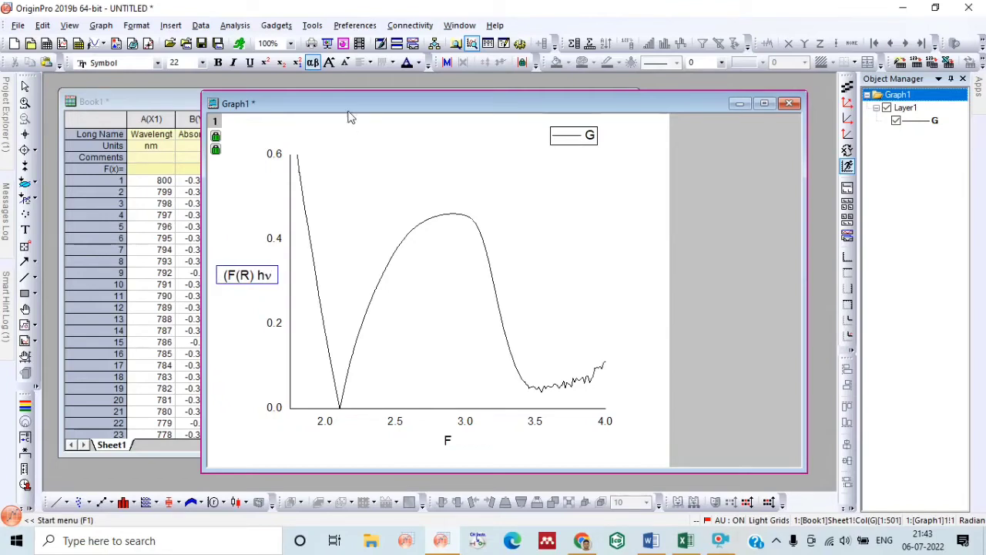
type(")")
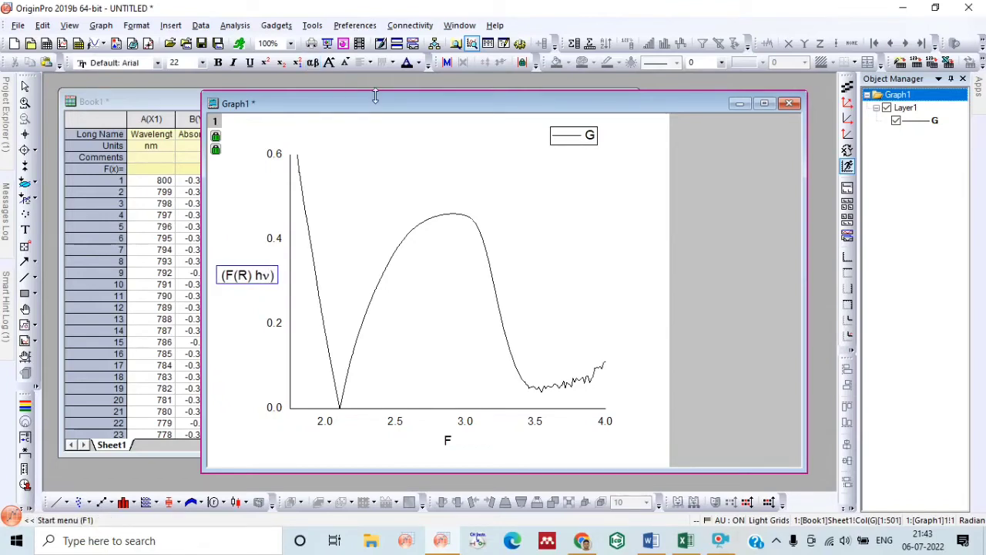
- Append a superscript 1/2, then (ev) with its own superscript 1/2 exponent
left_click(265, 64)
type("1/2")
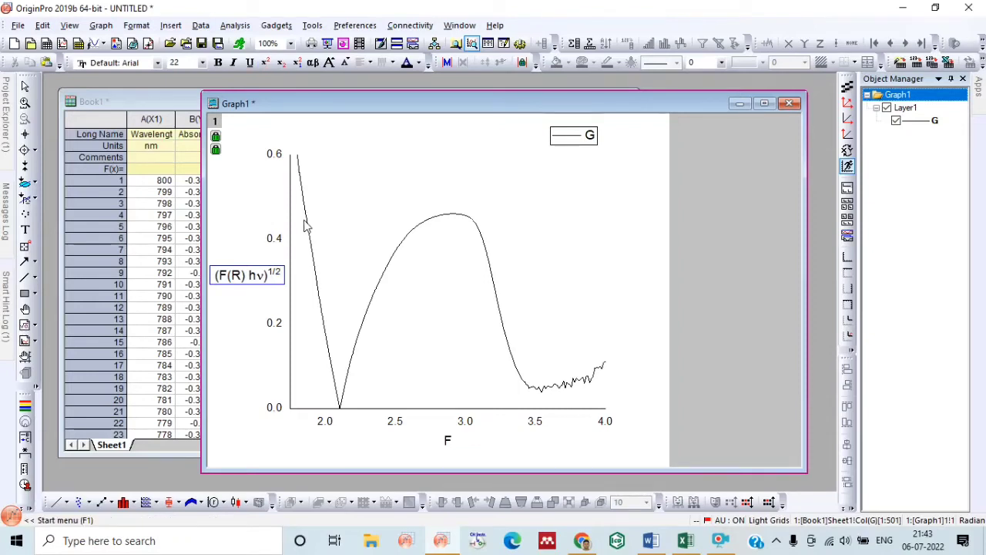
type("(")
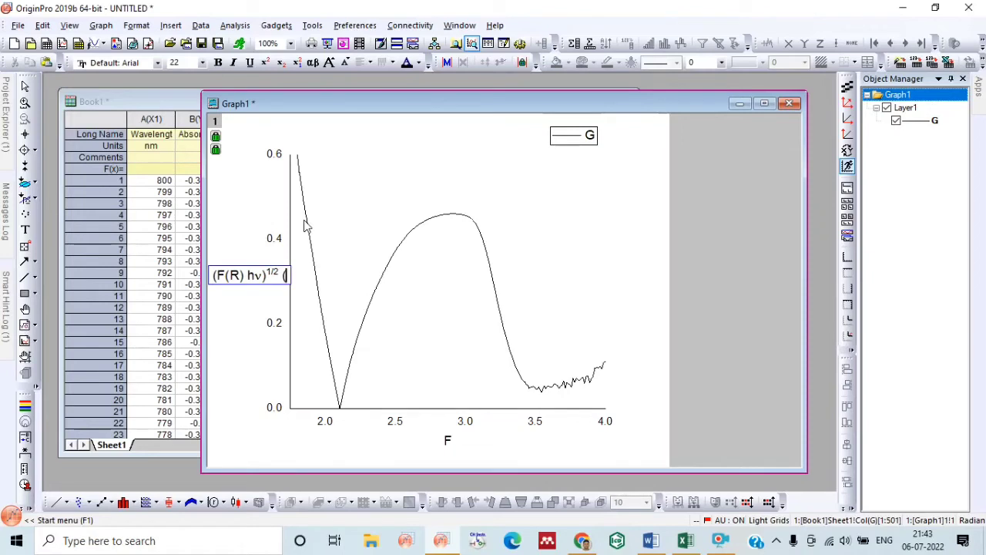
type("ev)")
left_click(268, 64)
type("1.")
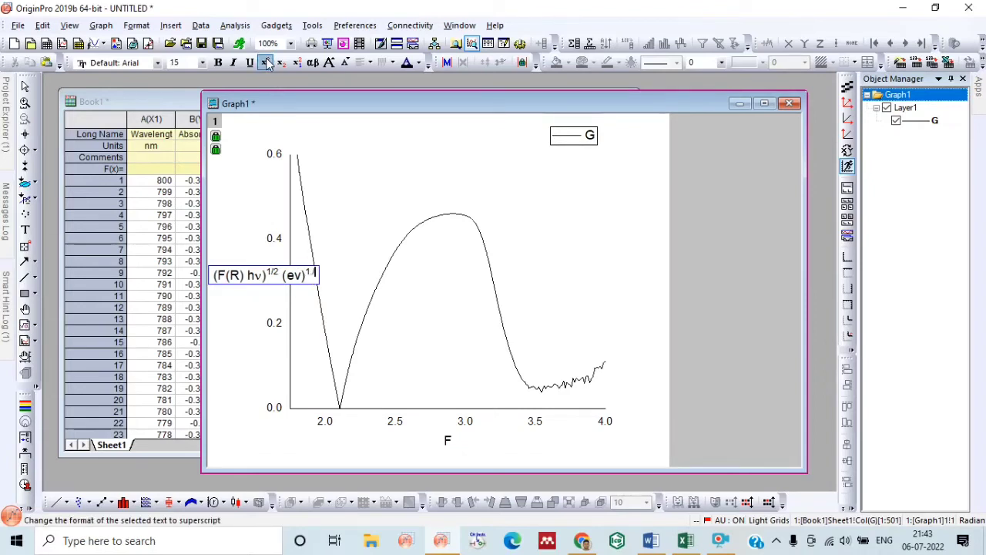
key("BackSpace")
type("/2")
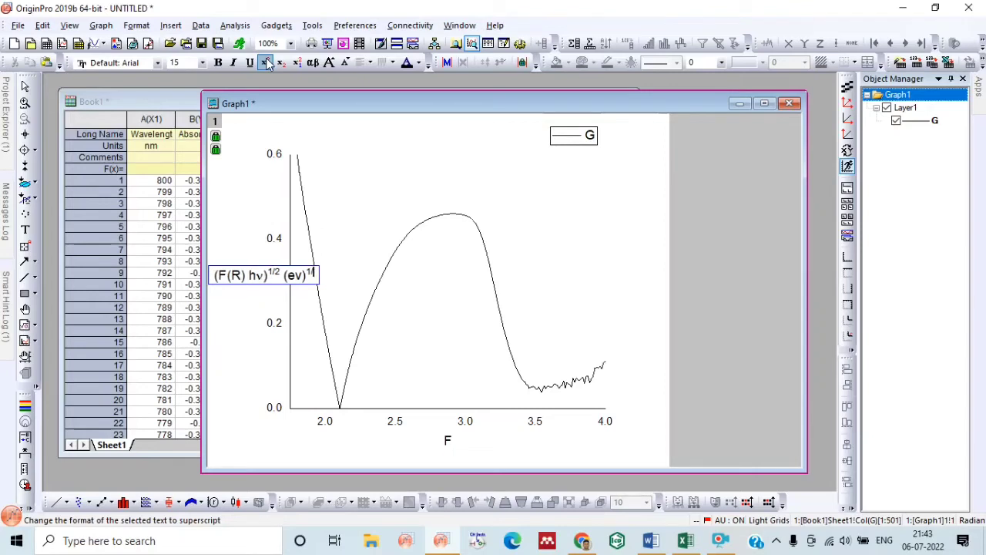
left_click(372, 467)
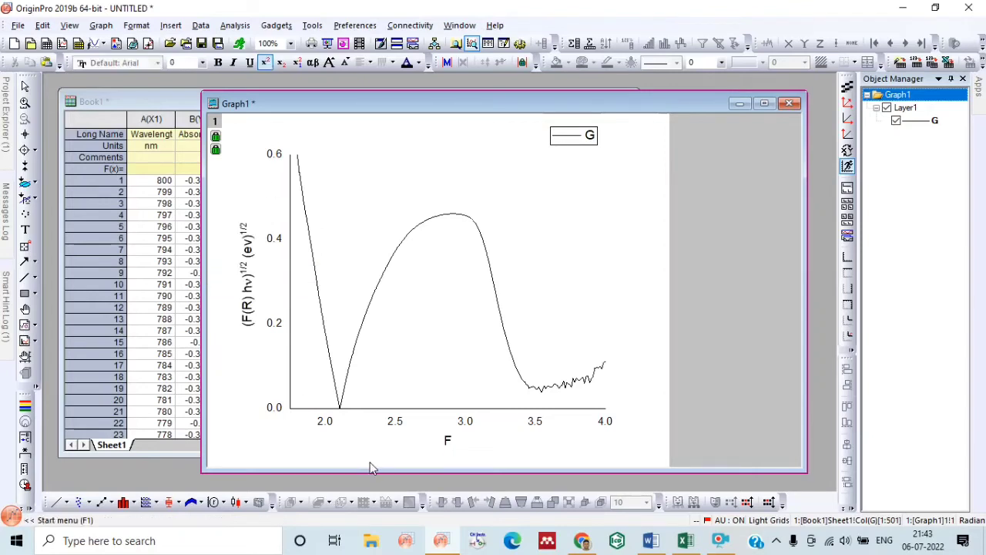
- Title the X axis 'Binding energy (eV)'
double_click(448, 445)
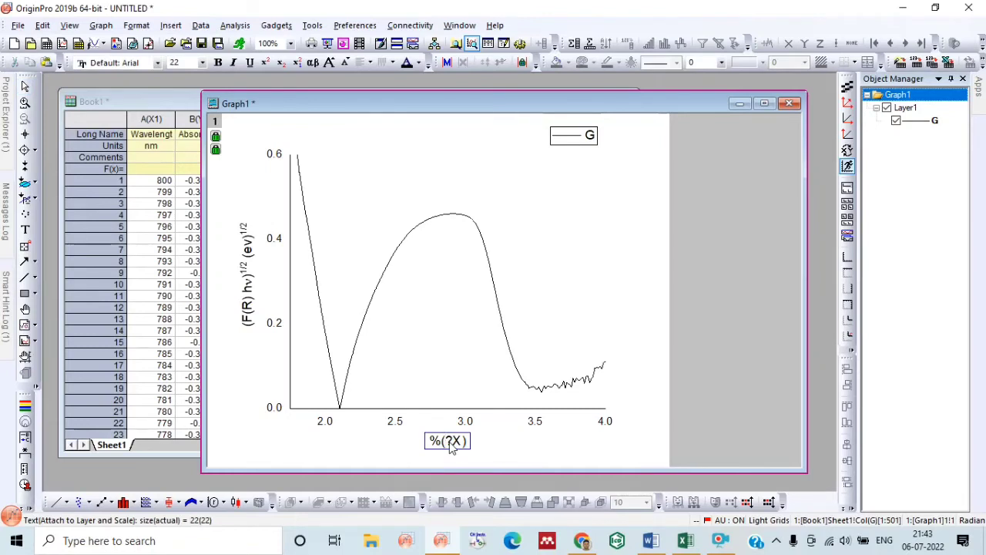
left_click(443, 444)
key("BackSpace")
type("Binding")
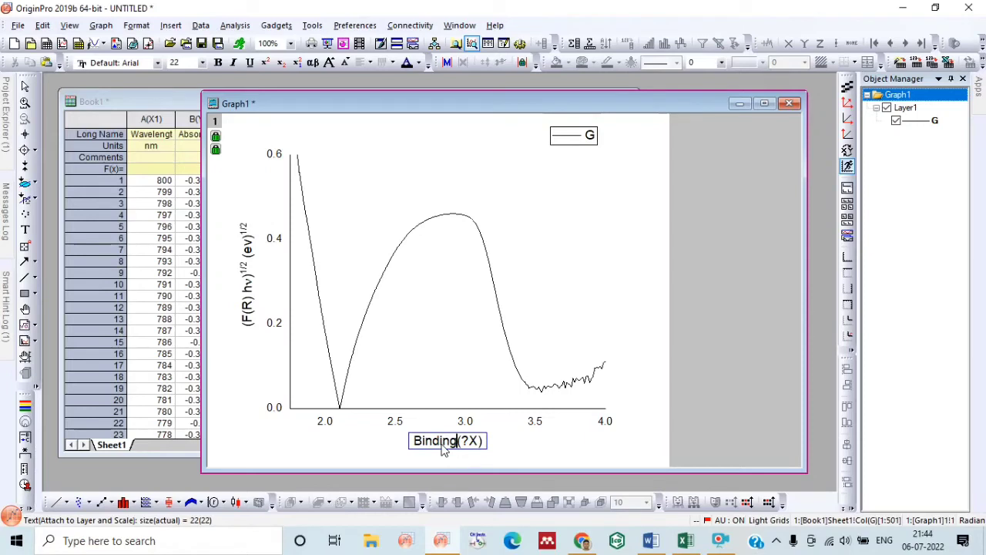
type(" ener")
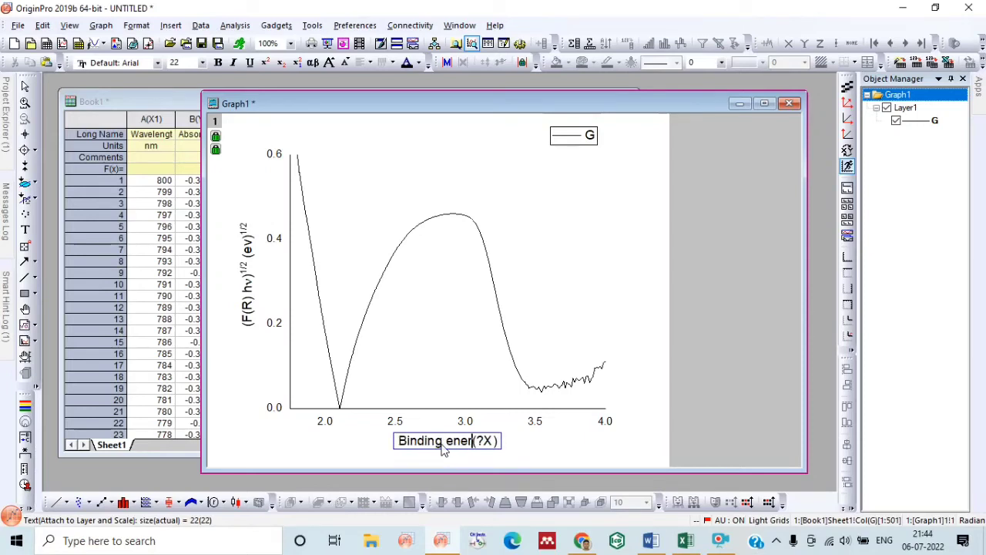
type("gy")
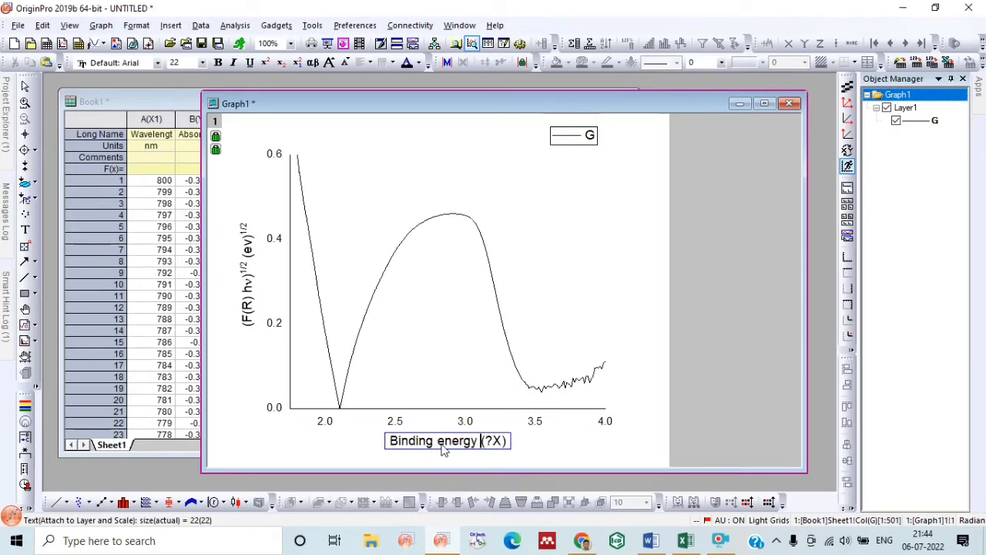
key("Right")
key("Right")
key("BackSpace")
key("BackSpace")
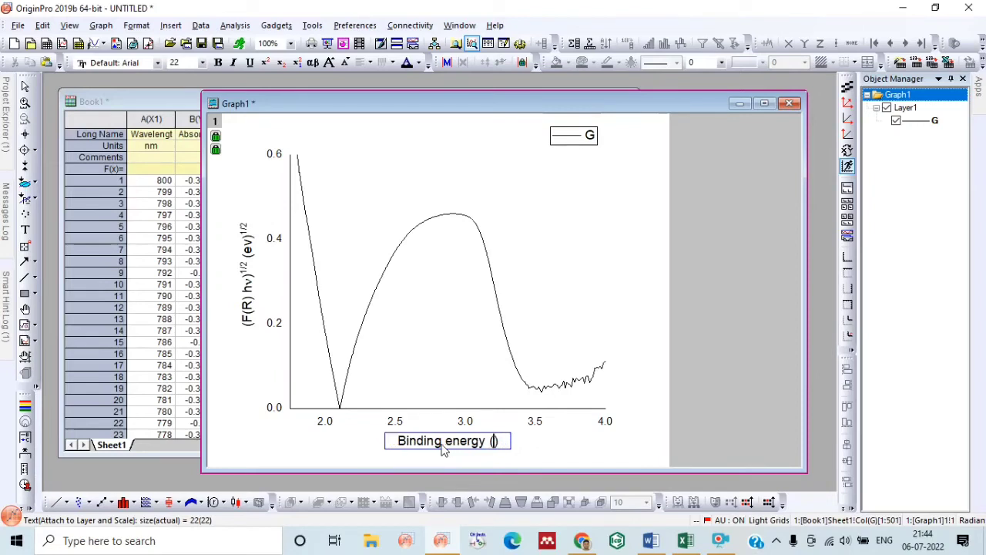
type("e")
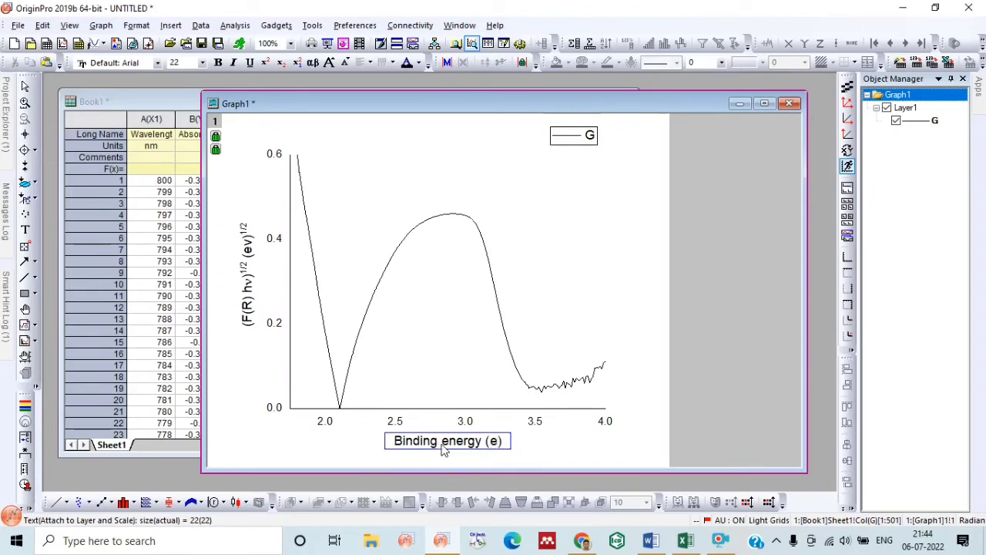
type("V")
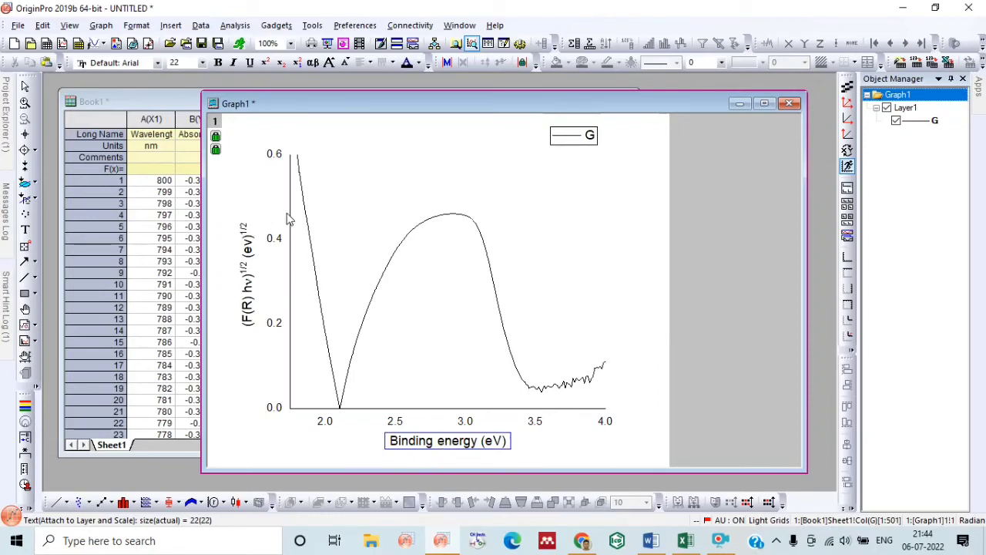
left_click(250, 243)
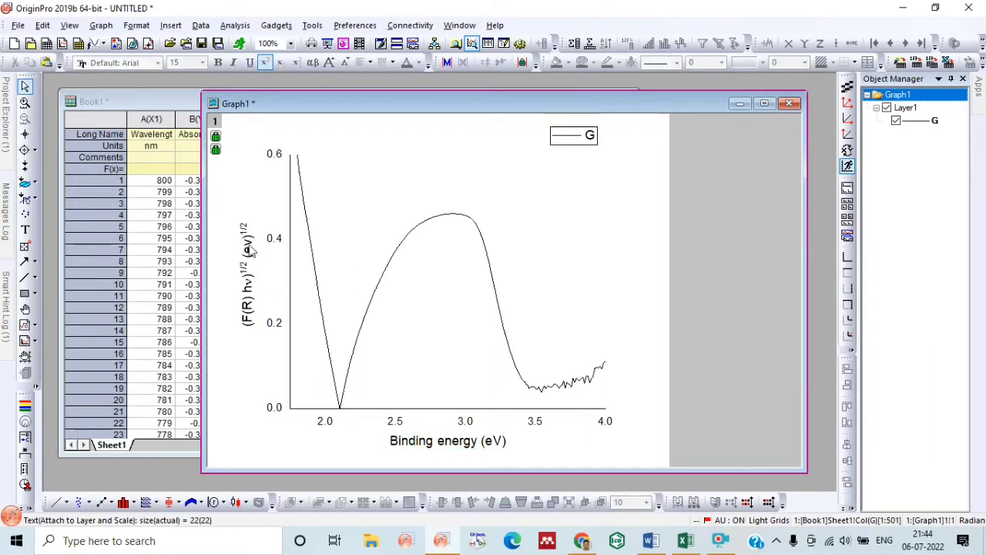
- Capitalize the unit in the Y axis title to read (eV)
double_click(252, 245)
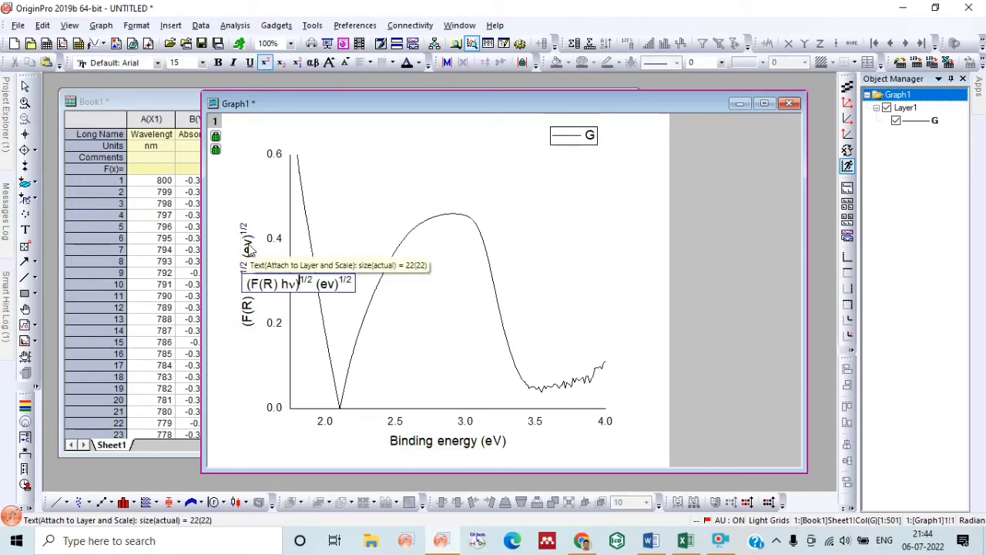
left_click(337, 288)
key("BackSpace")
type("V")
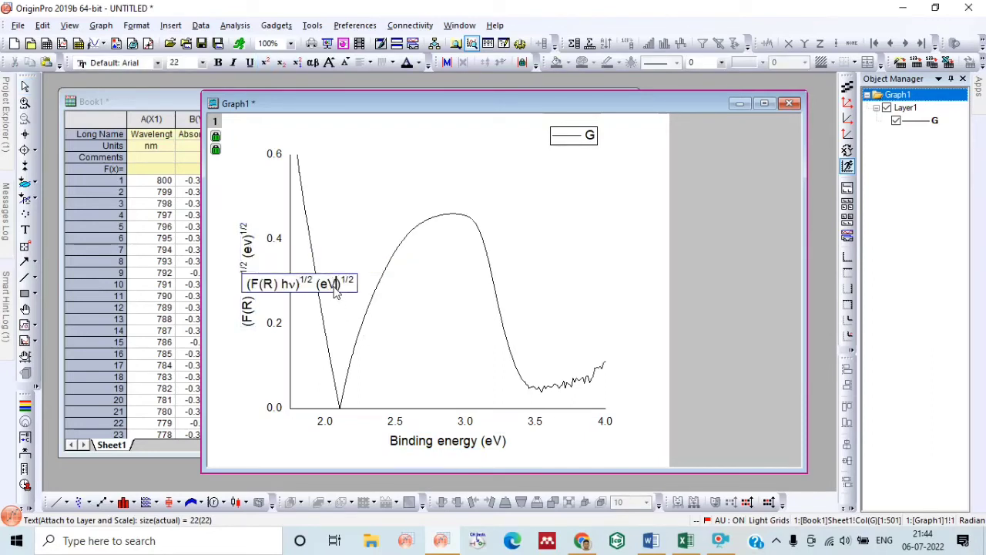
left_click(369, 458)
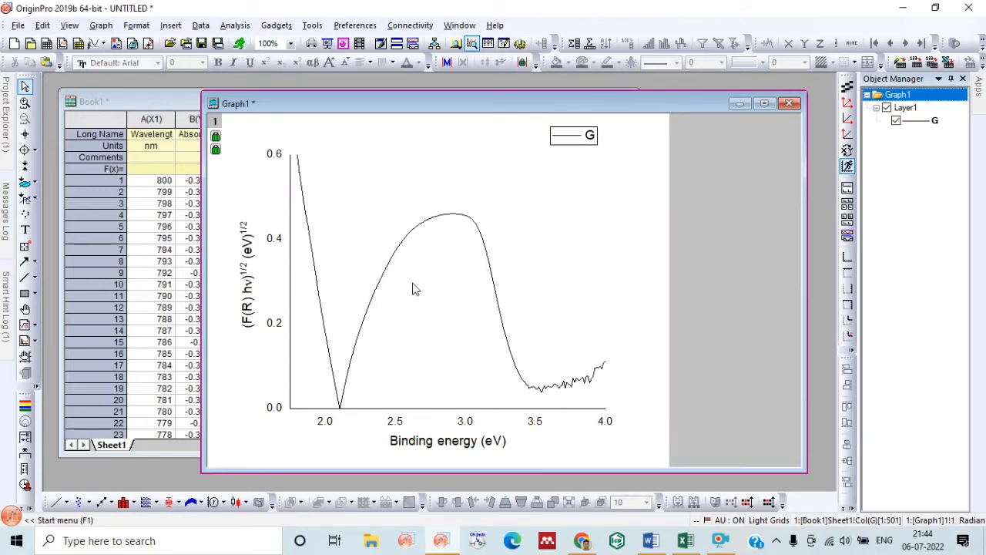
- Draw a straight line along the curve's rising left flank, aligning its upper end with the curve
left_click(25, 279)
left_click_drag(367, 306, 340, 406)
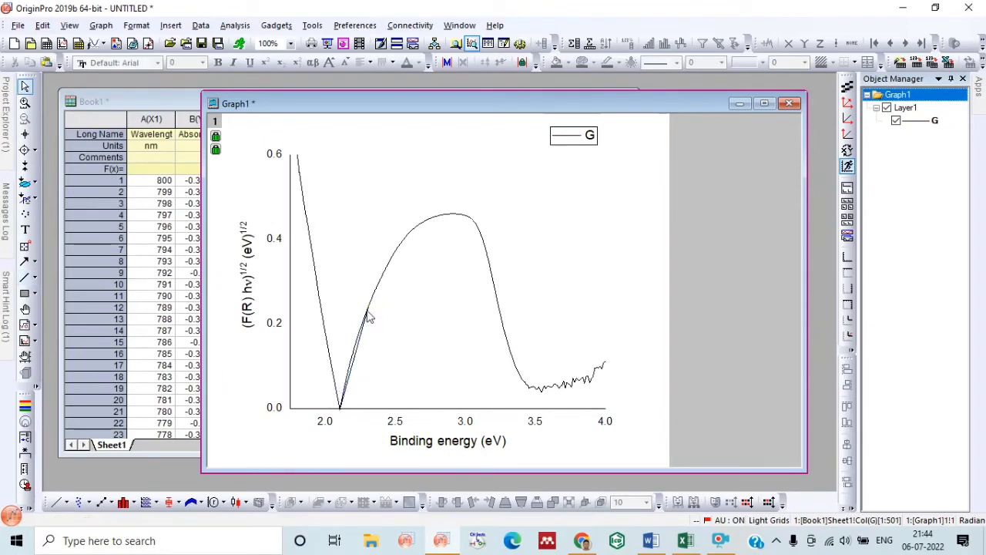
left_click(363, 340)
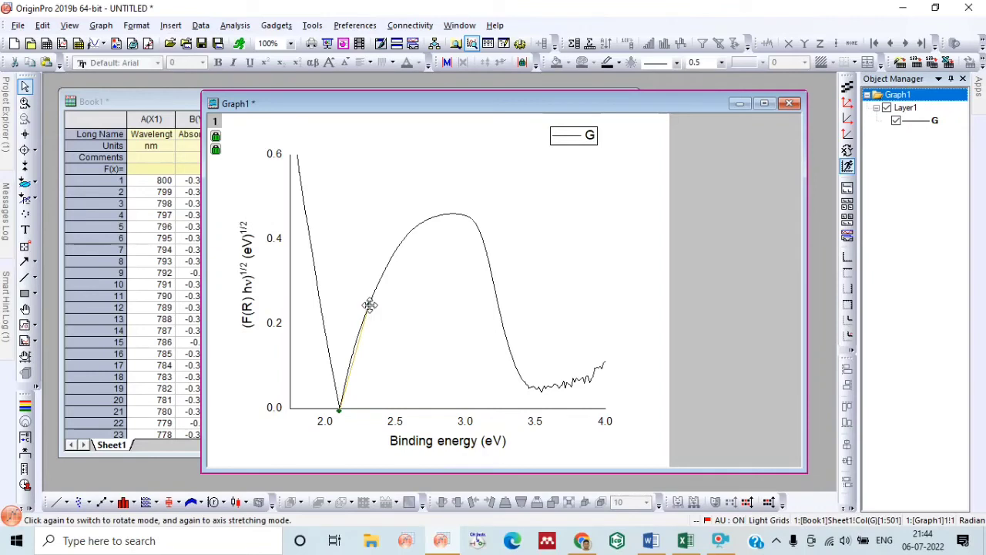
left_click_drag(369, 305, 365, 315)
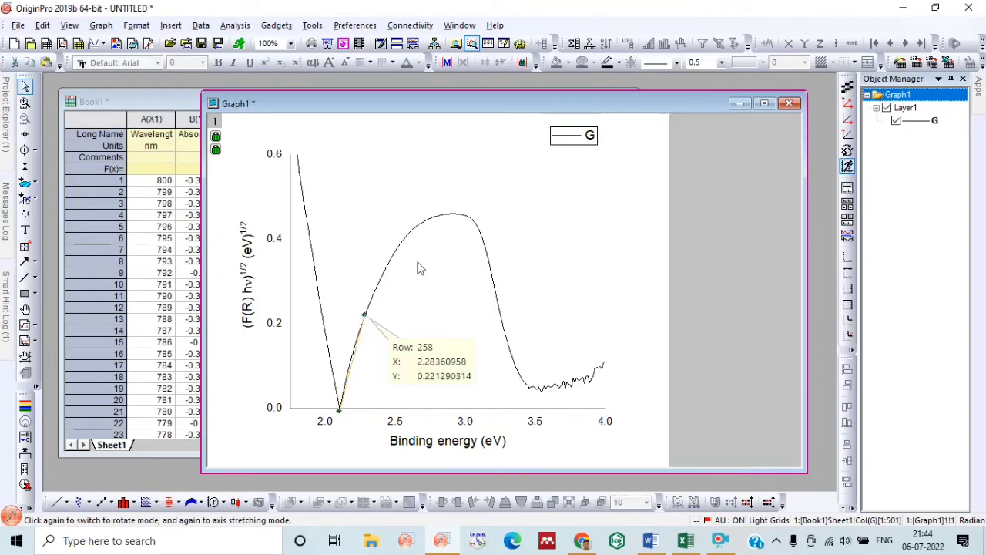
- Make the tangent line green with line width 5
left_click(620, 65)
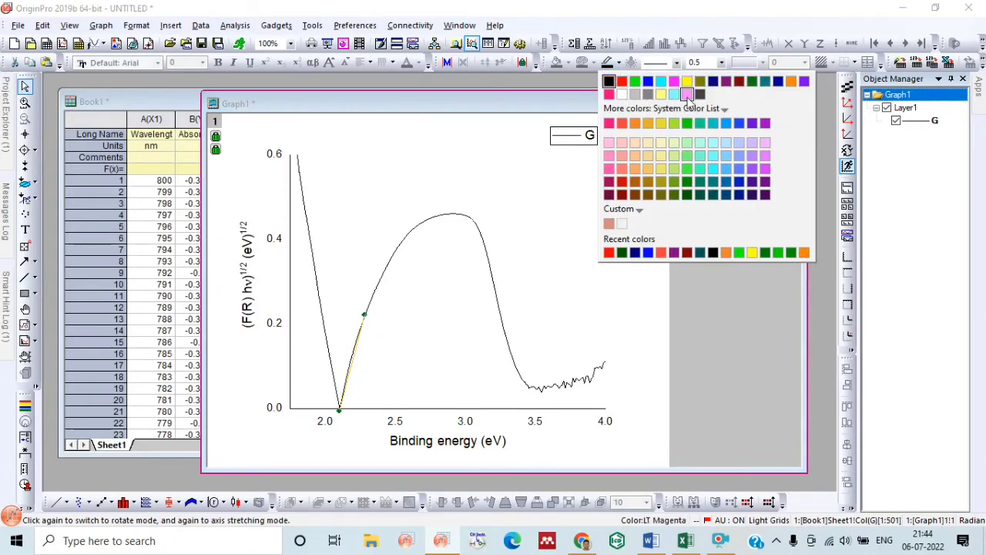
left_click(753, 252)
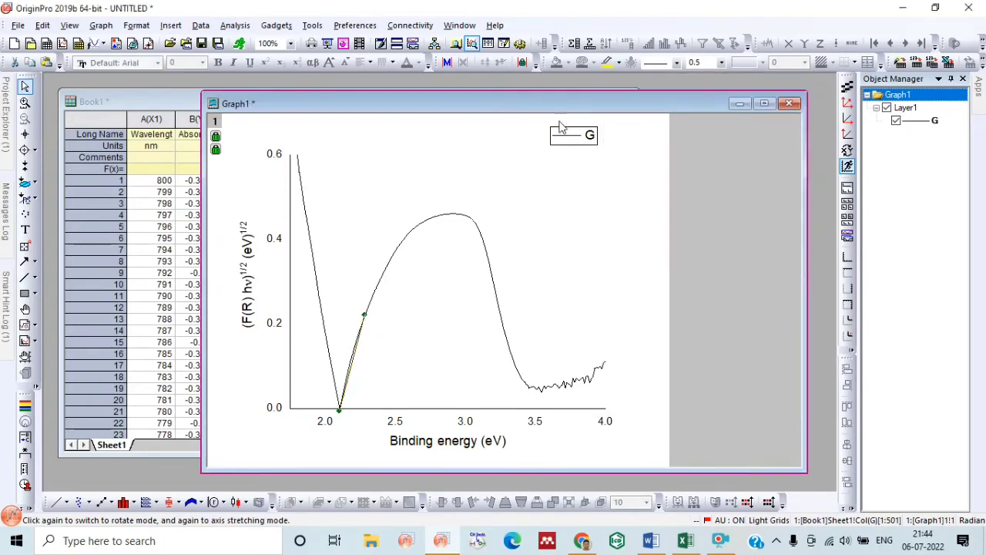
left_click(721, 66)
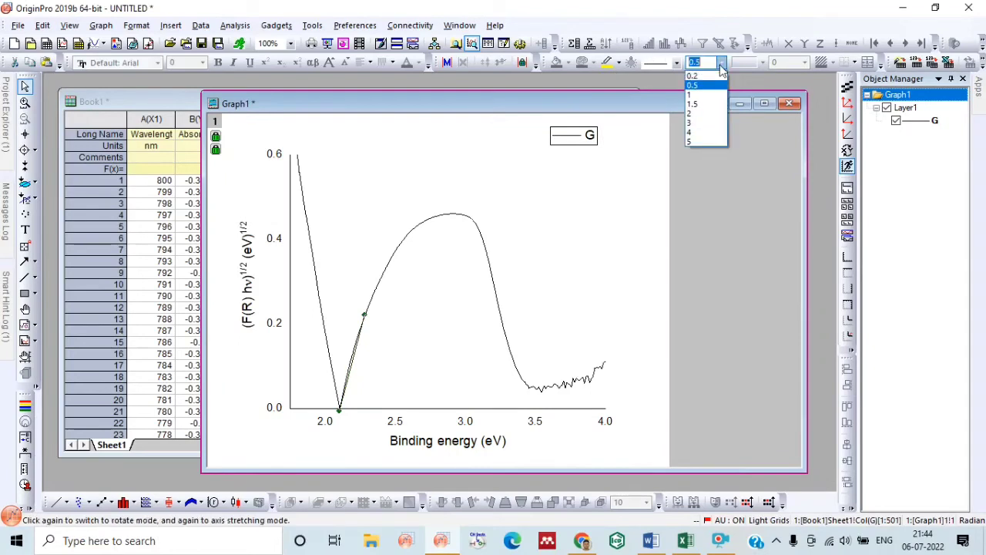
left_click(696, 137)
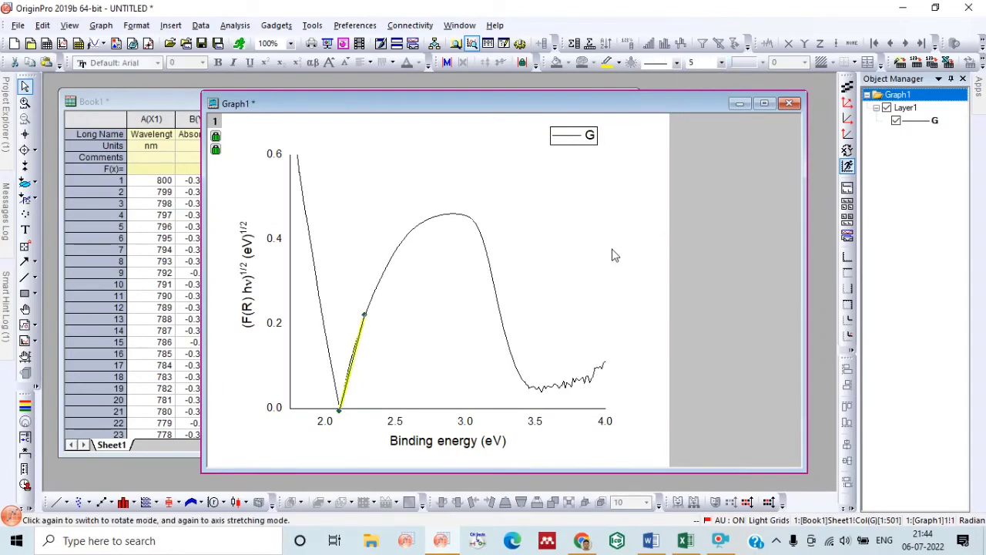
left_click(614, 63)
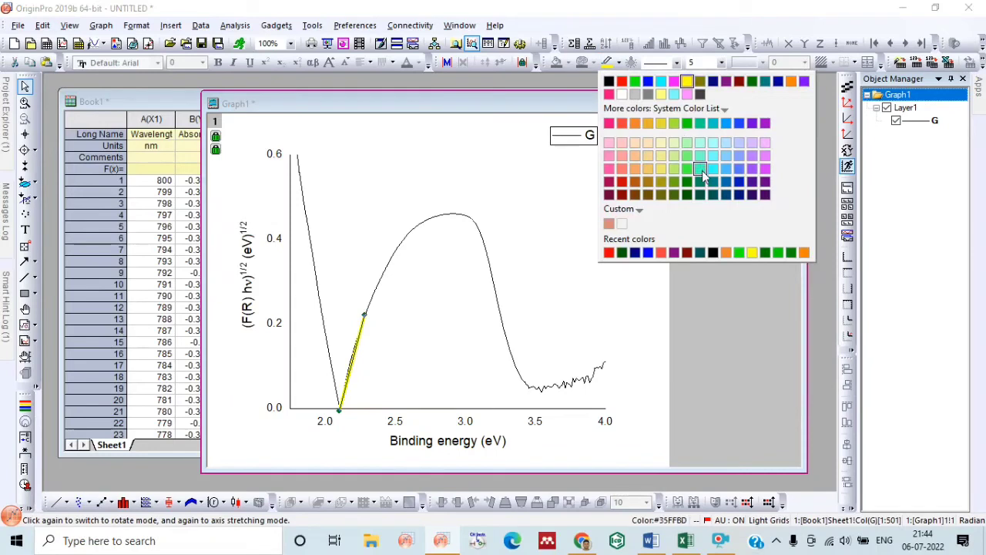
left_click(701, 194)
left_click(617, 221)
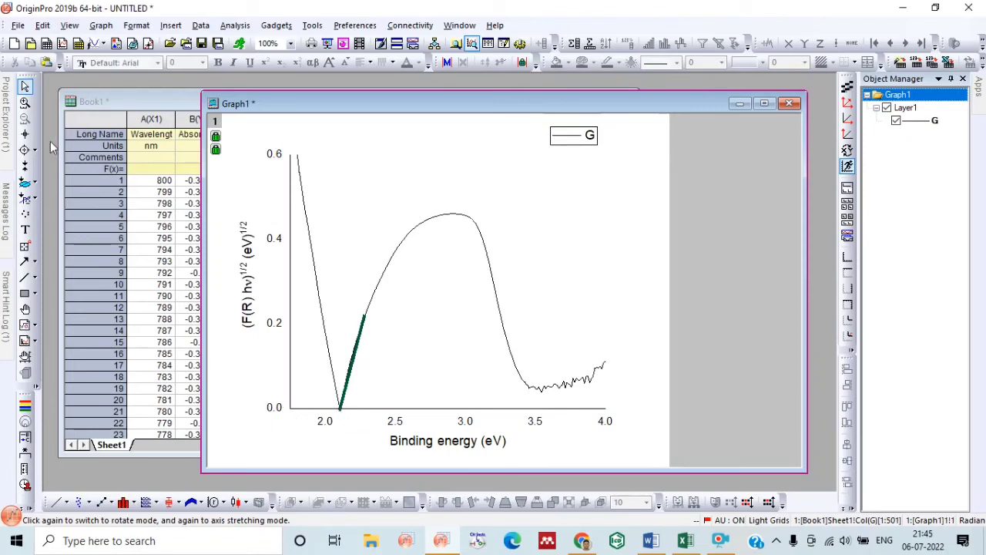
- Place a Screen Reader crosshair at the tangent's x-axis intercept, reading X = 2.0978
left_click(25, 134)
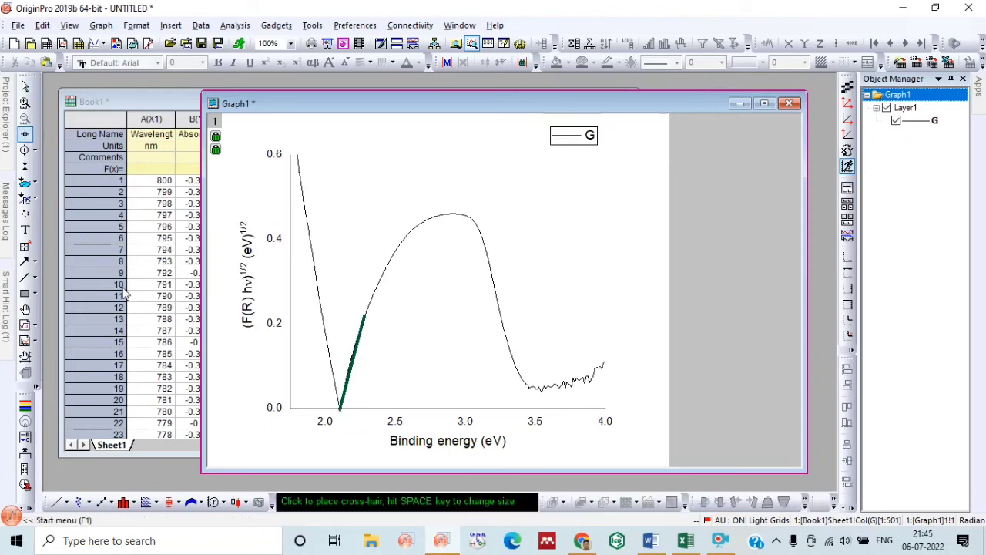
left_click(340, 410)
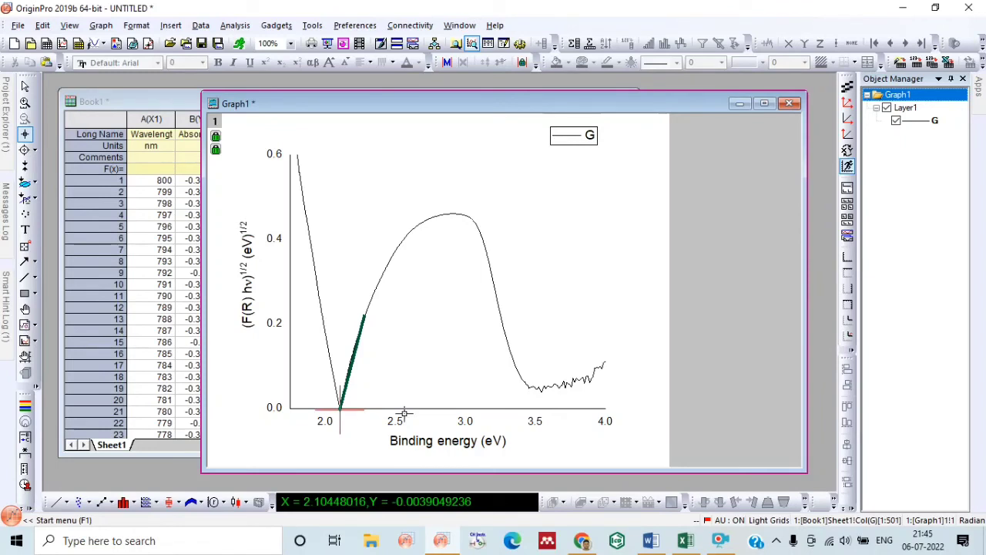
key("Left")
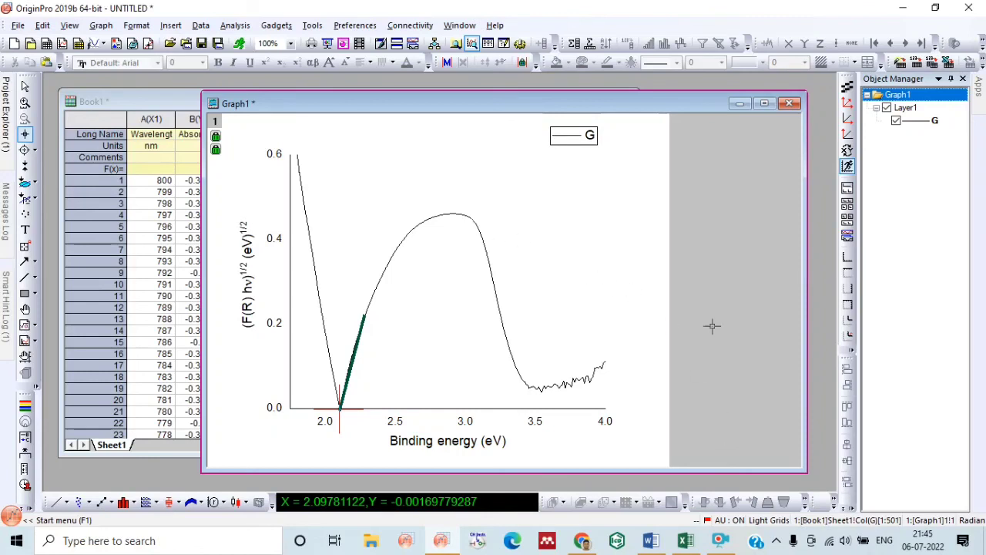
left_click(729, 544)
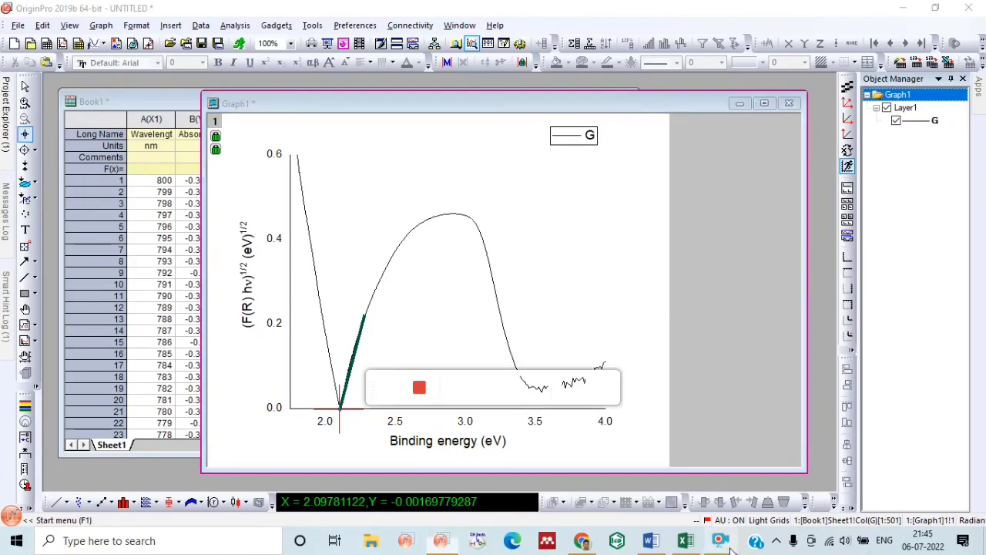